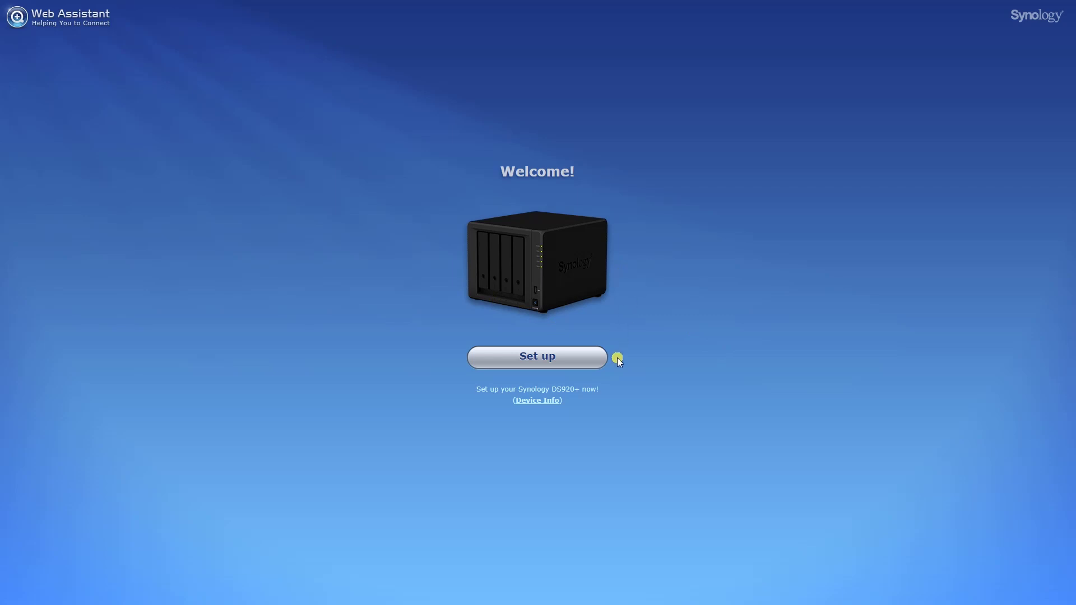
Set up the DS920+ and install the latest DSM, accepting that all data on disks 1–4 is erased
left_click(540, 360)
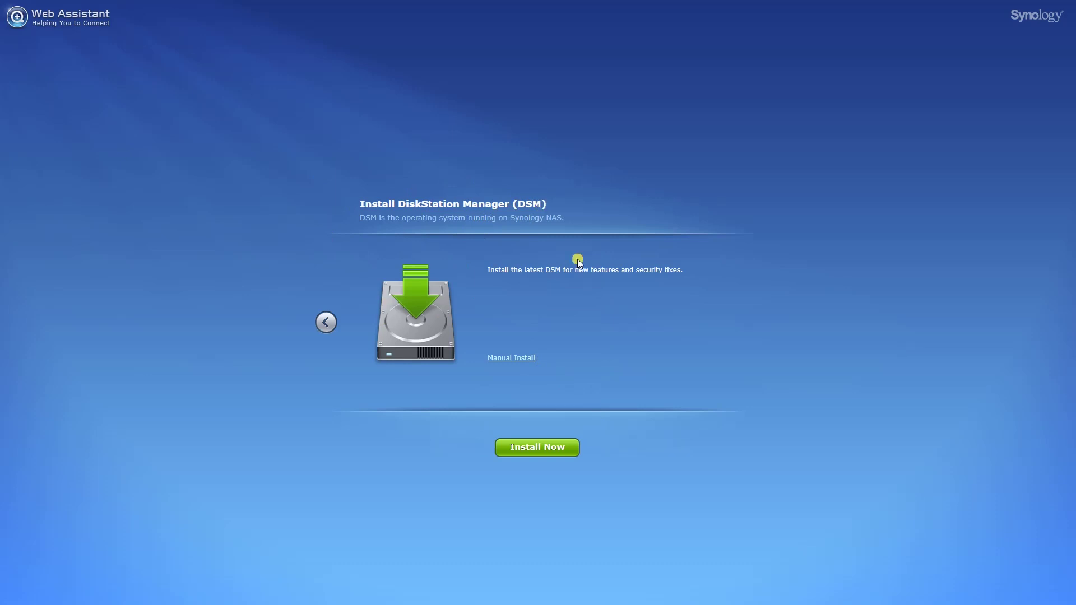
left_click(541, 442)
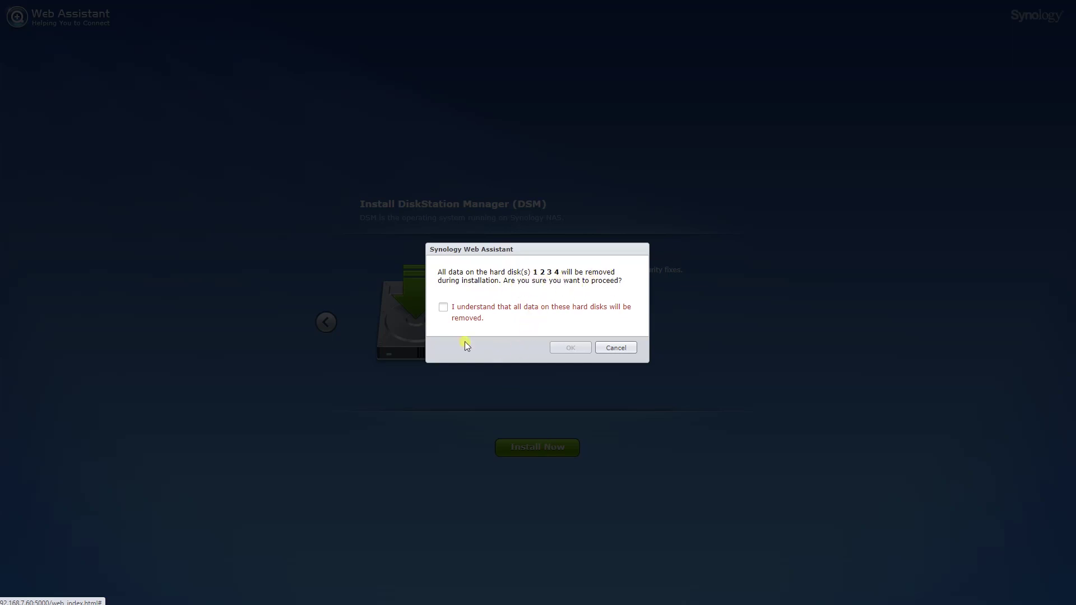
left_click(443, 307)
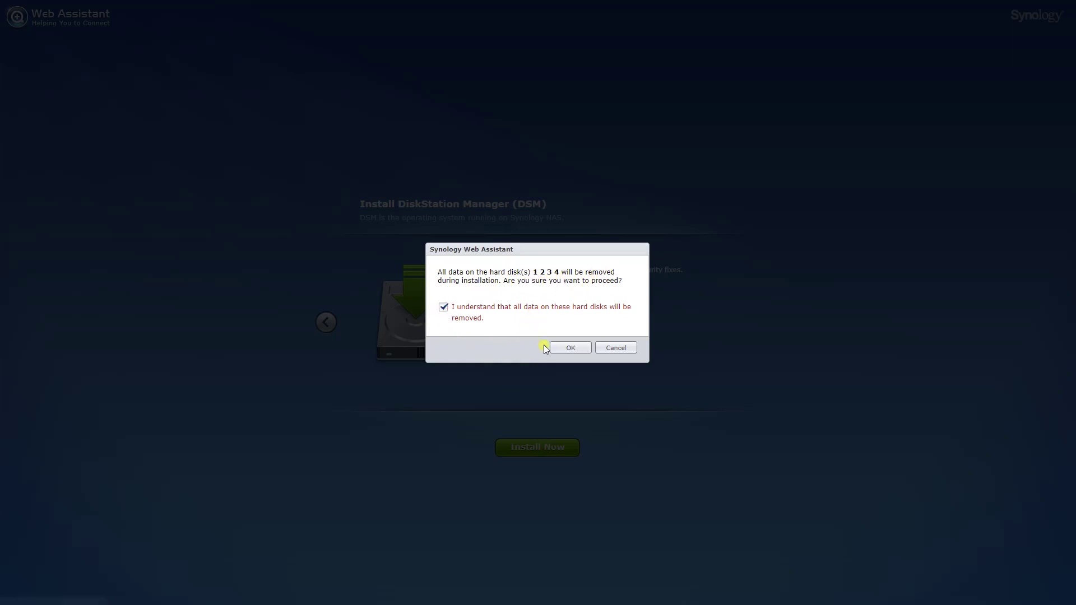
left_click(566, 352)
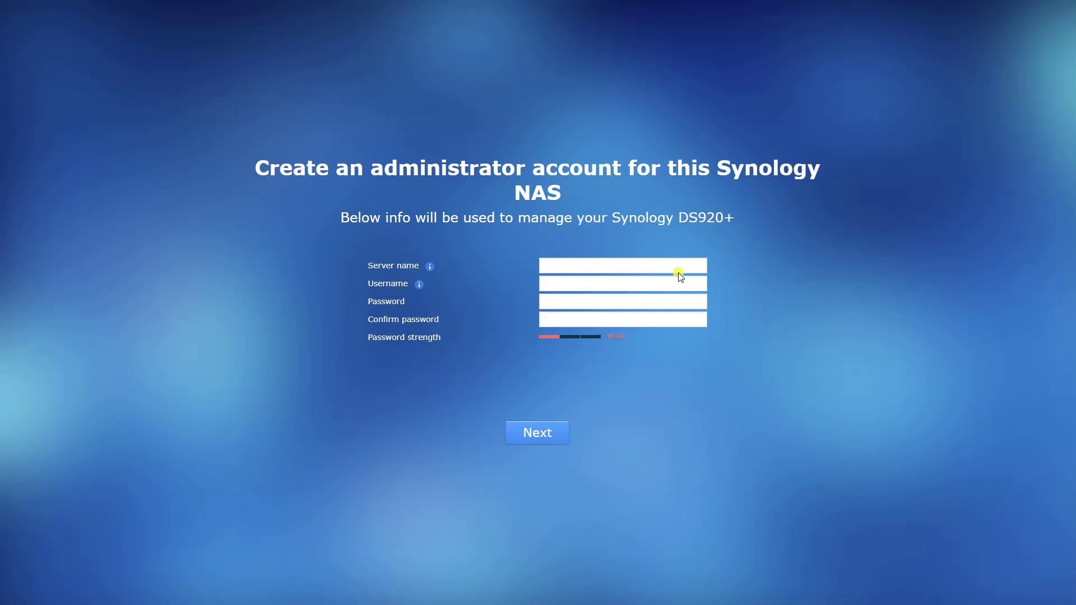
Enter DiskStation3 as the server name in the administrator account form
left_click(589, 270)
type("DiskStation")
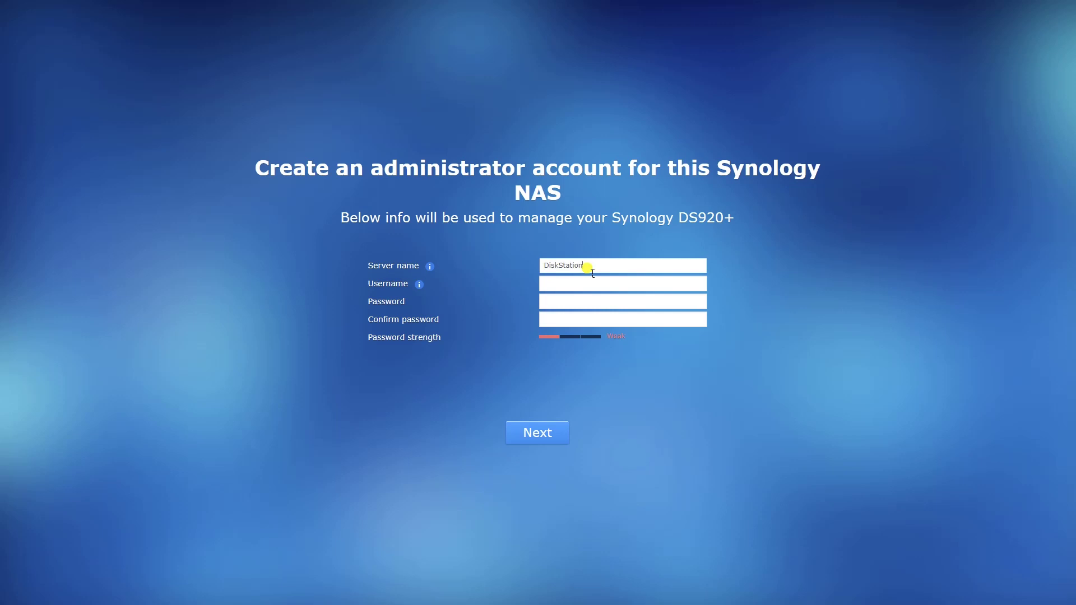
key("Tab")
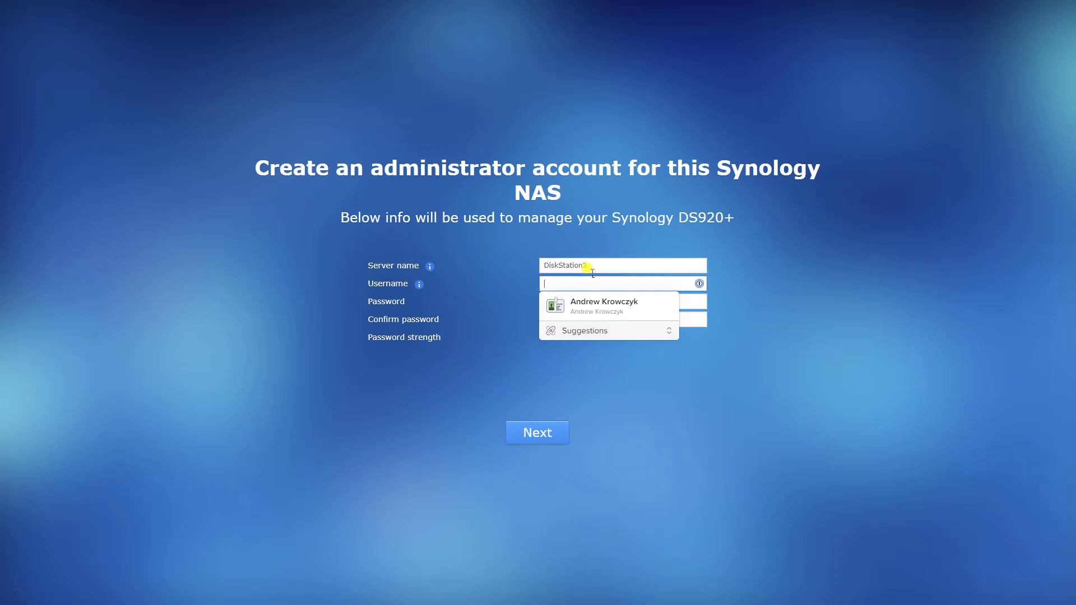
Replace the default 'admin' username with your own username and submit the account form
type("admin")
key("Tab")
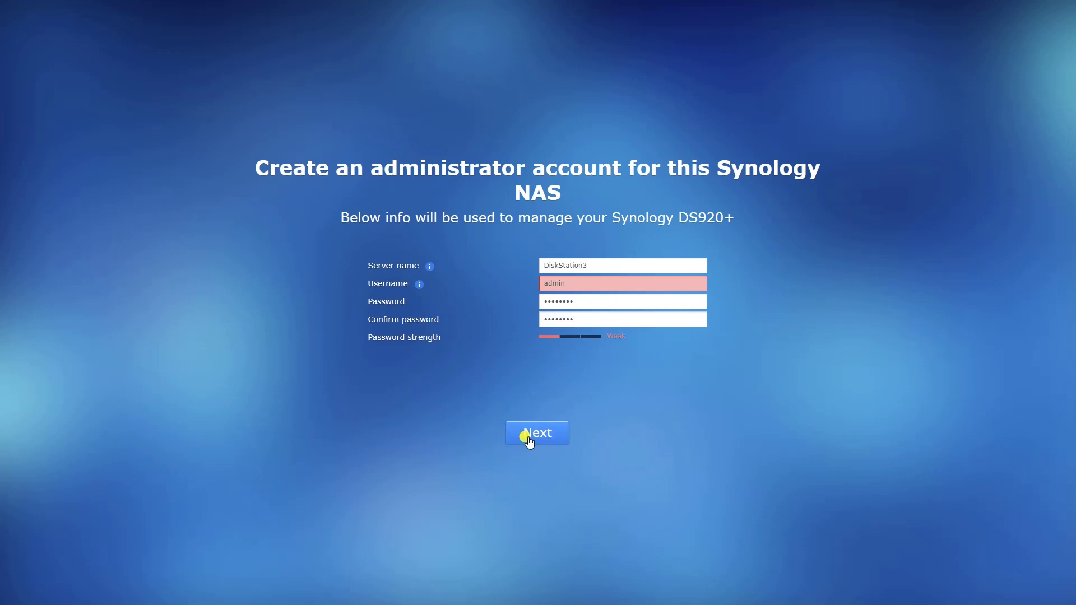
left_click(569, 284)
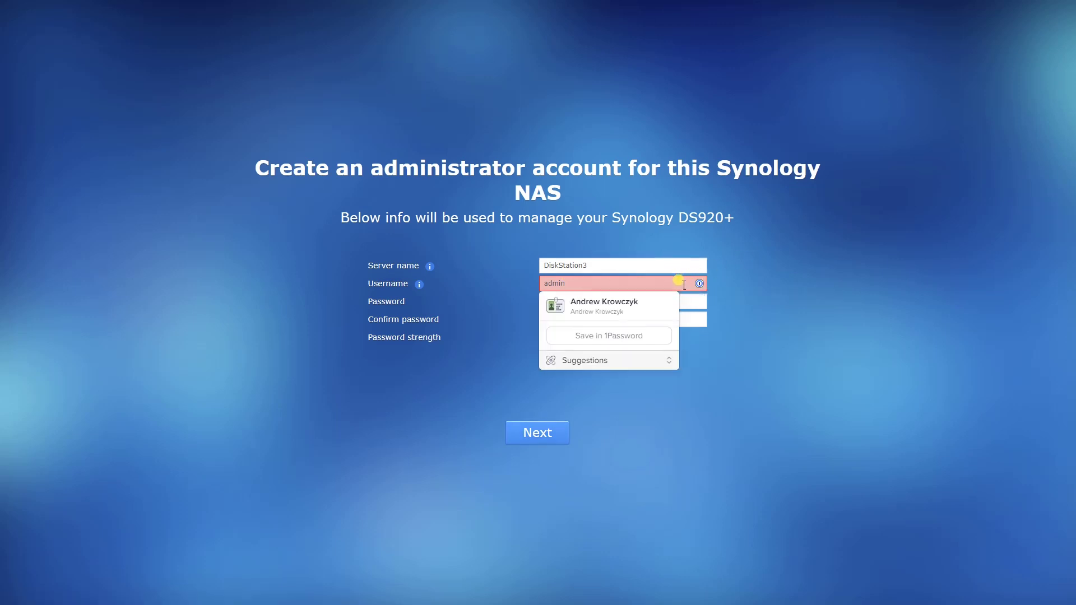
double_click(682, 283)
key("BackSpace")
type("andrew")
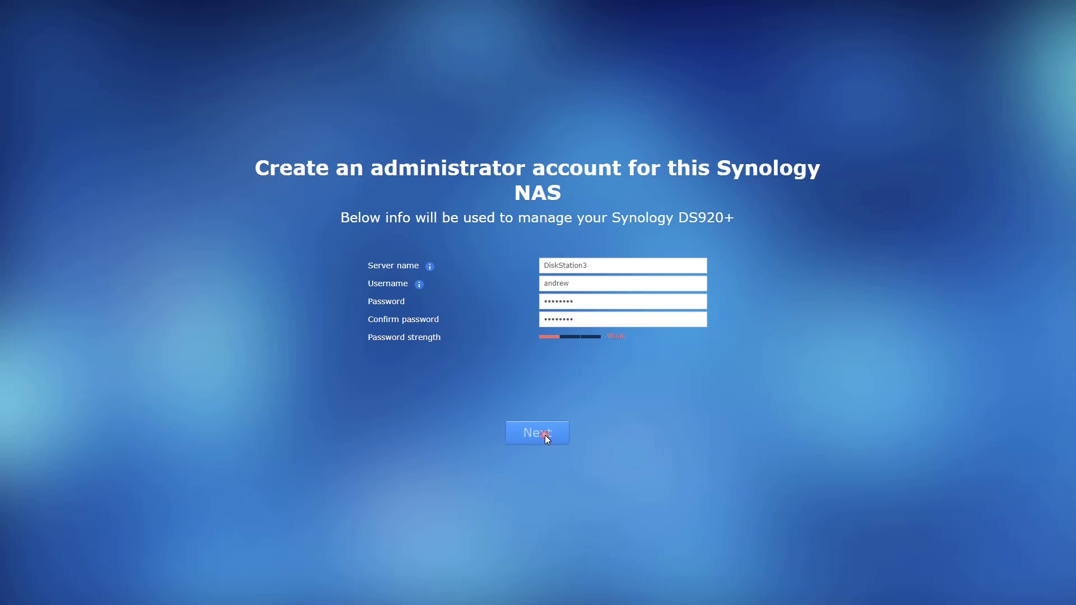
left_click(546, 438)
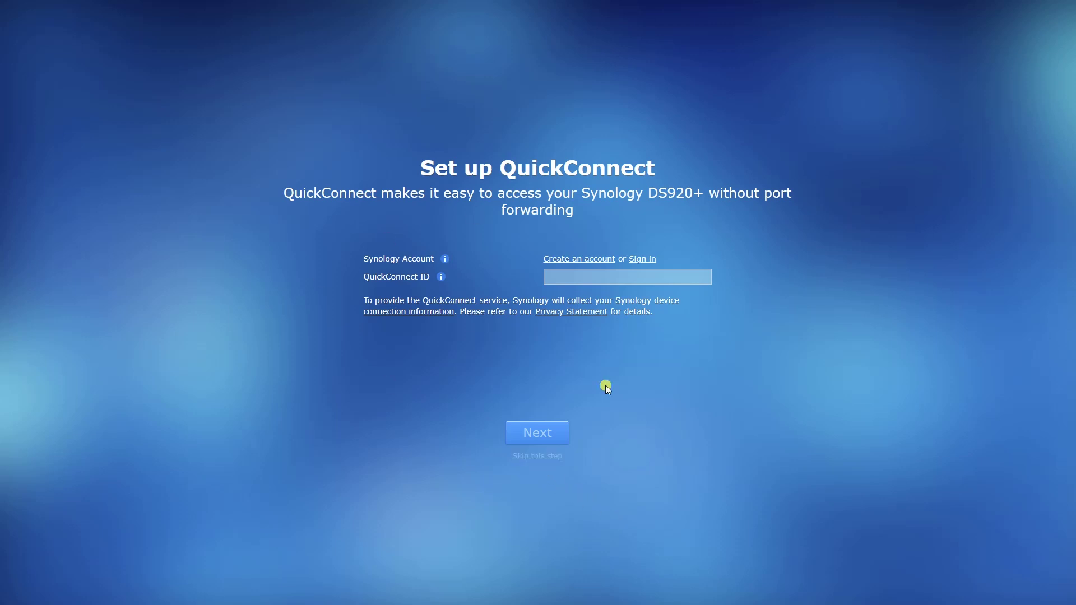
Skip QuickConnect, finish setup, and dismiss the Smart Update and Device Analytics prompts
left_click(538, 457)
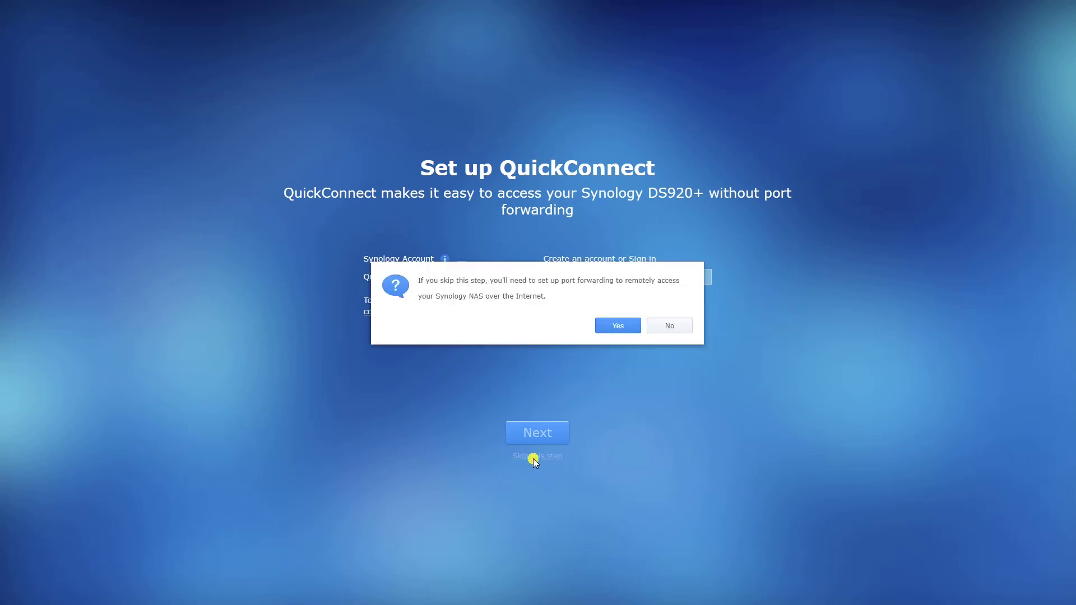
left_click(620, 328)
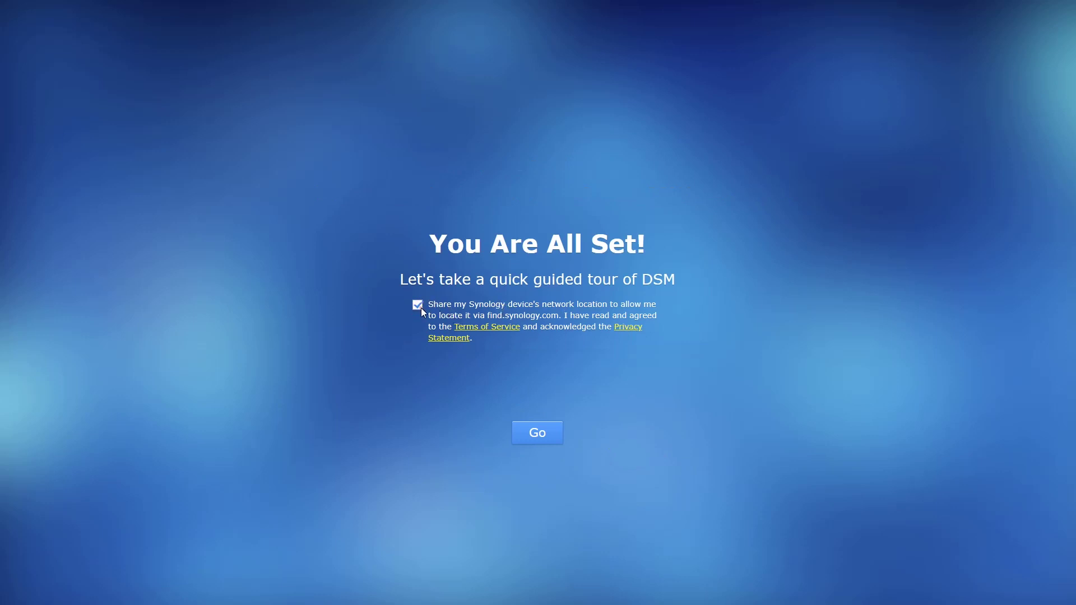
left_click(544, 432)
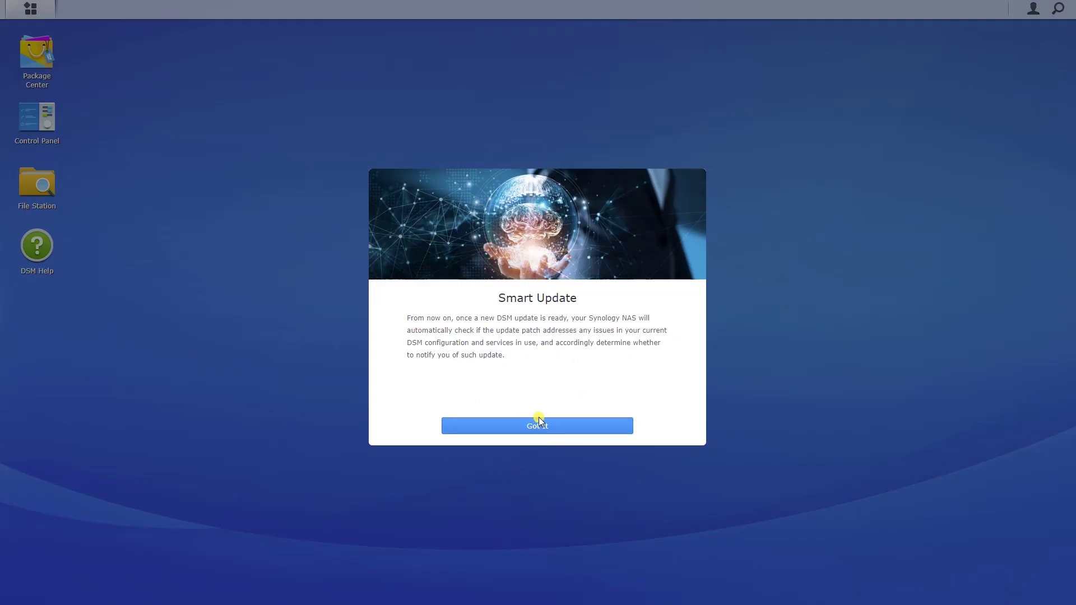
left_click(539, 421)
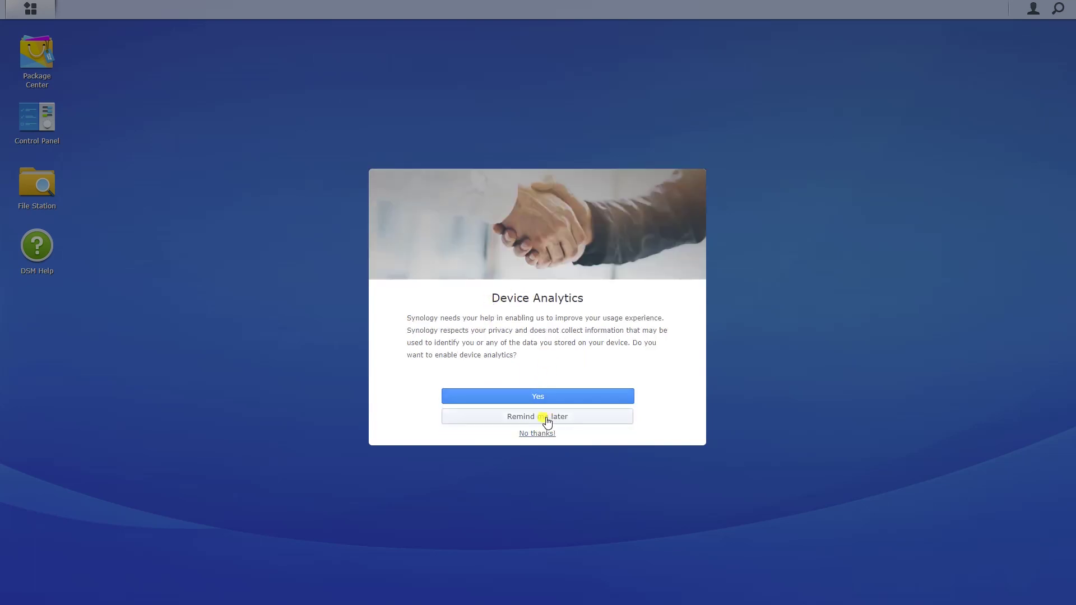
left_click(542, 418)
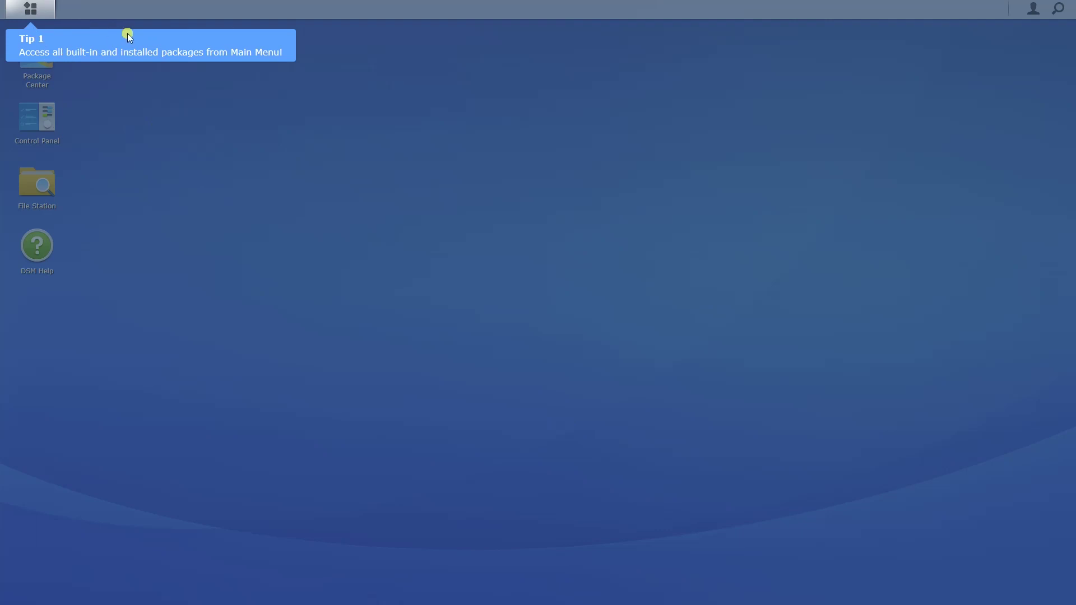
Dismiss the three desktop tips and the Security Advisor notice, and move the System Health widgets higher
left_click(261, 224)
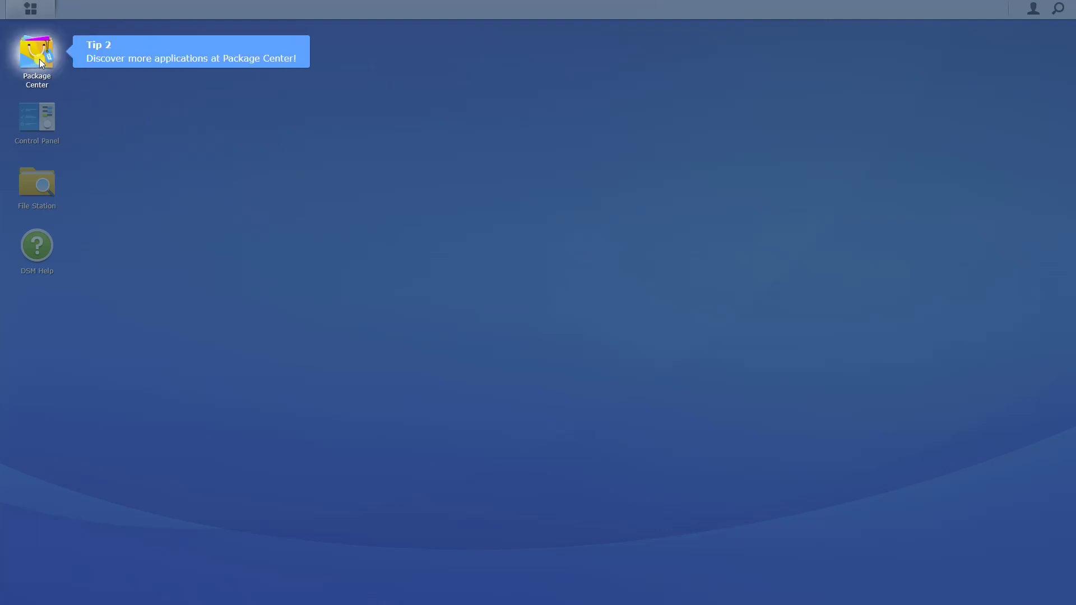
left_click(317, 261)
left_click(318, 260)
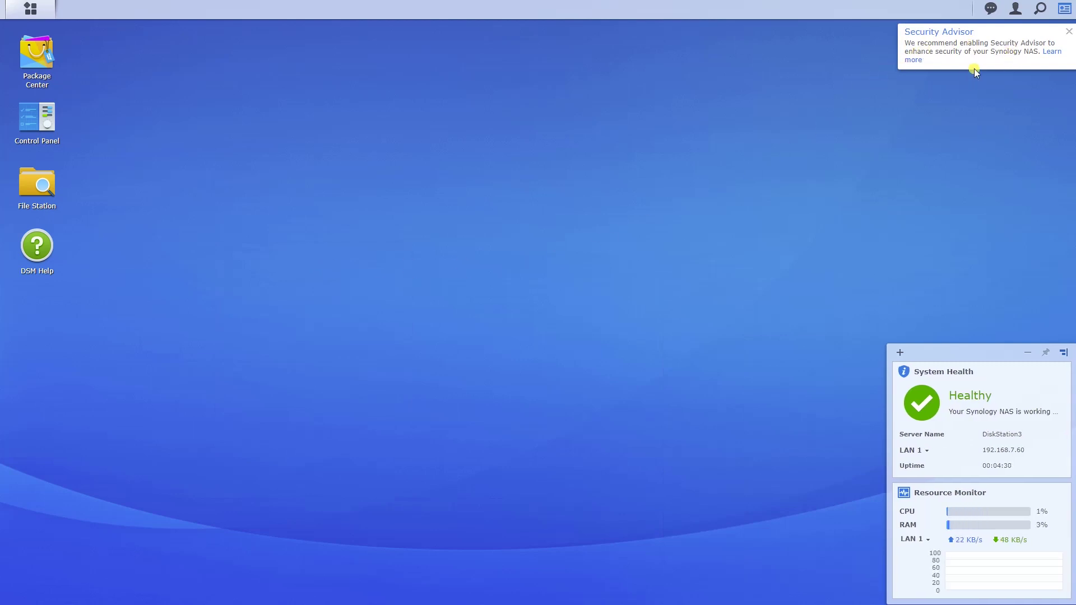
left_click(1069, 32)
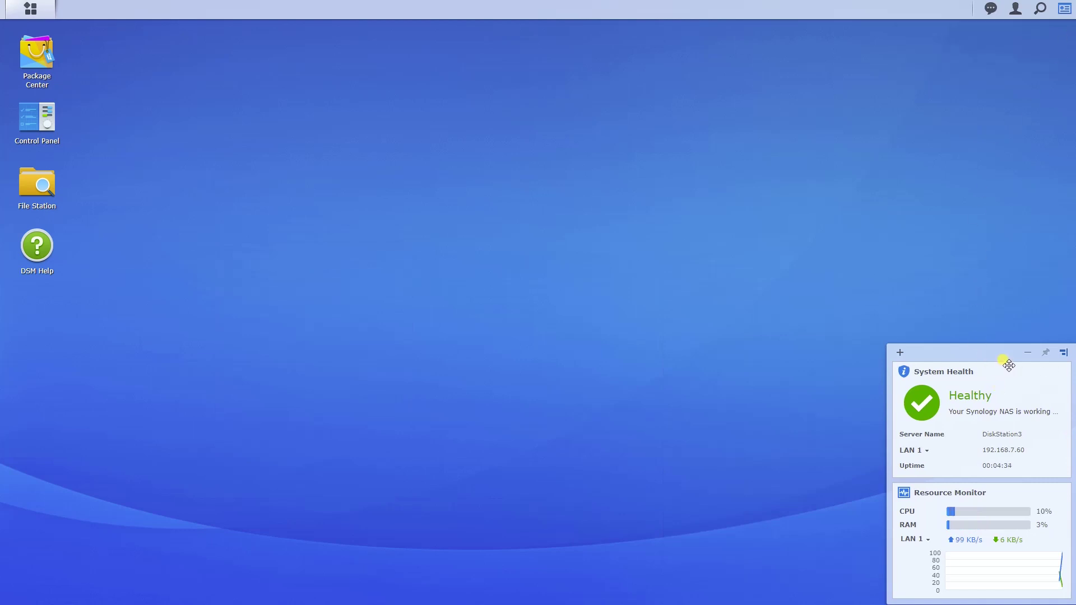
left_click_drag(1009, 363, 979, 120)
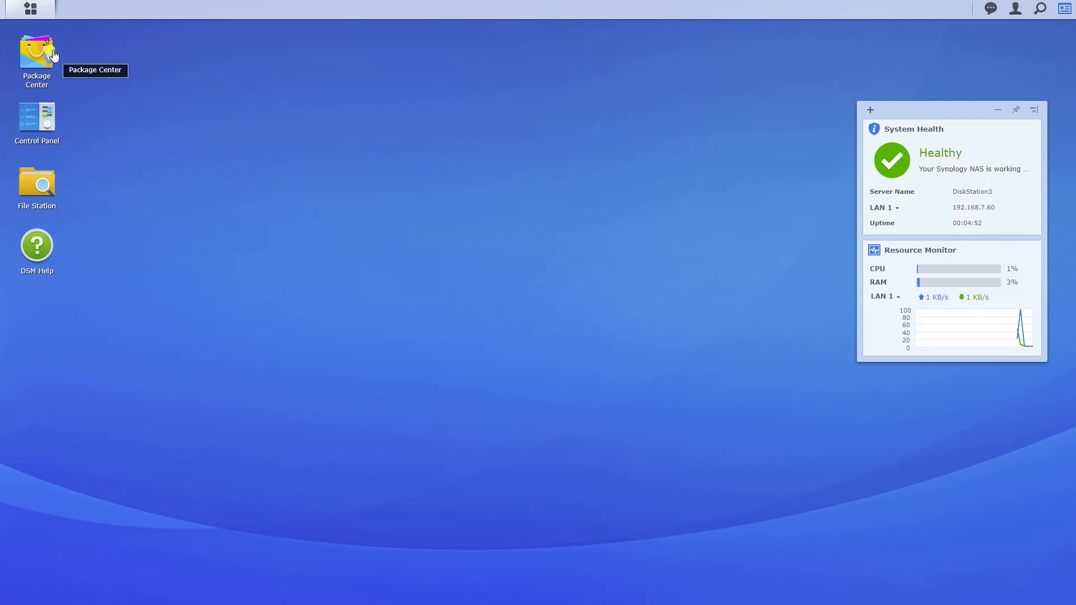
Open Package Center, accept its terms of service, and enlarge and reposition its window
left_click(49, 53)
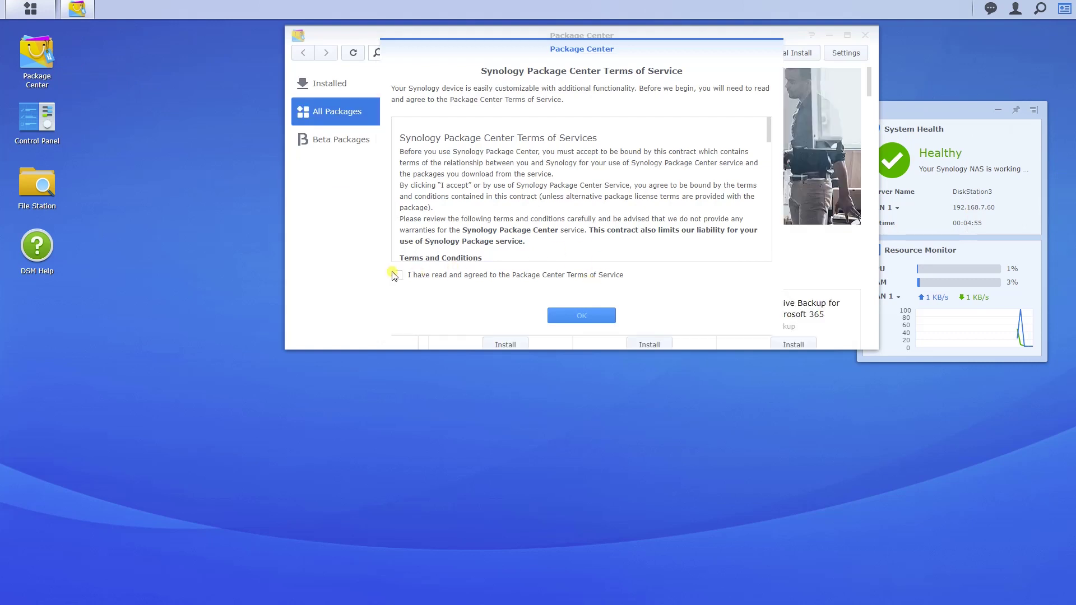
left_click(398, 275)
left_click(572, 316)
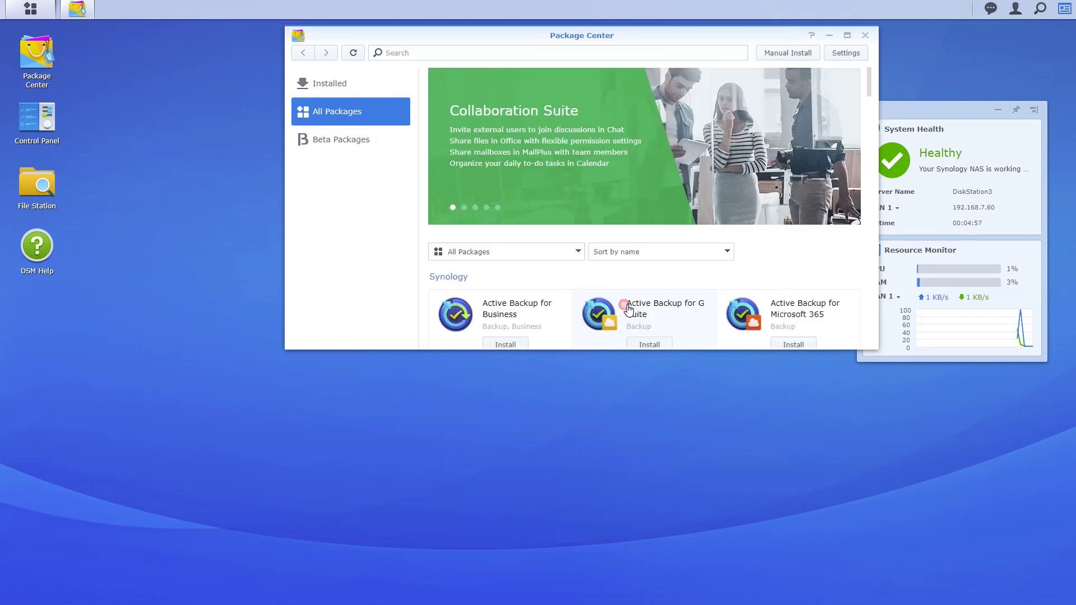
left_click_drag(661, 36, 580, 49)
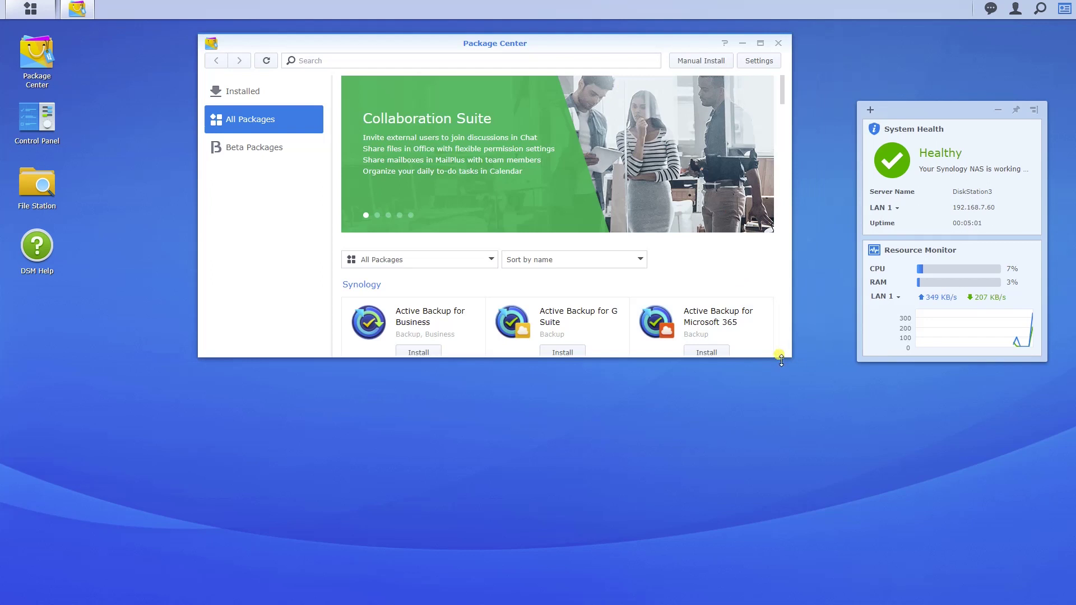
left_click_drag(780, 355, 783, 526)
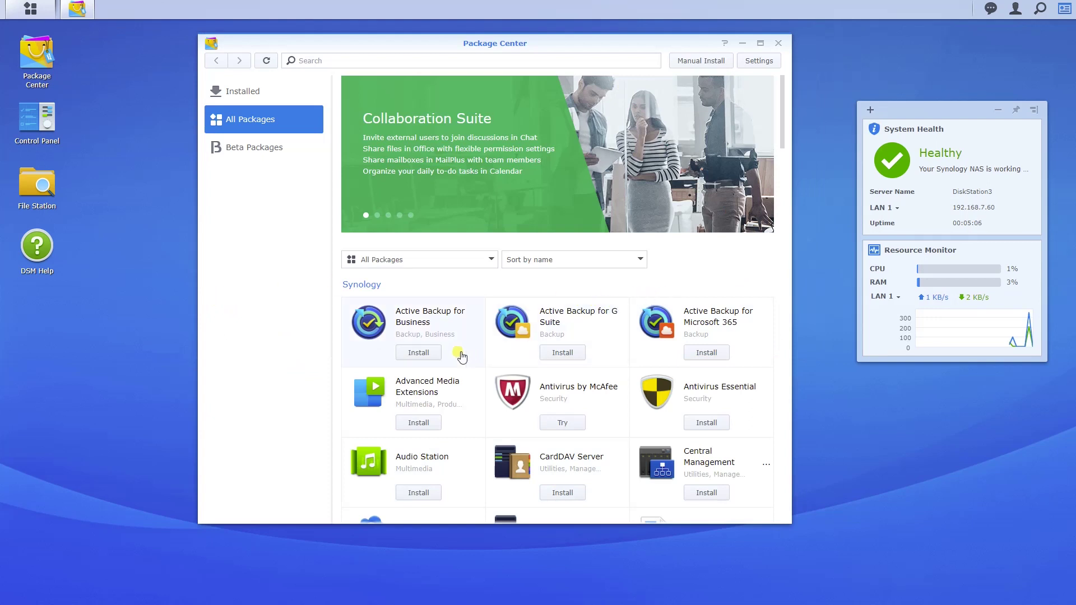
Scroll through the Synology and Third-party package catalogue, then back toward the top
scroll(460, 330, "down", 3)
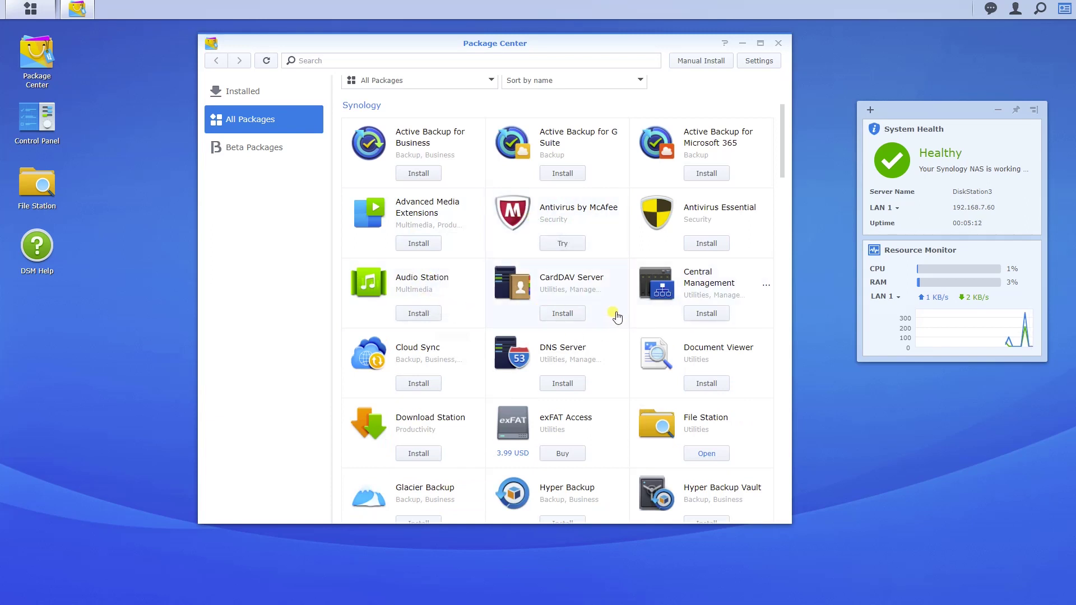
scroll(504, 310, "down", 2)
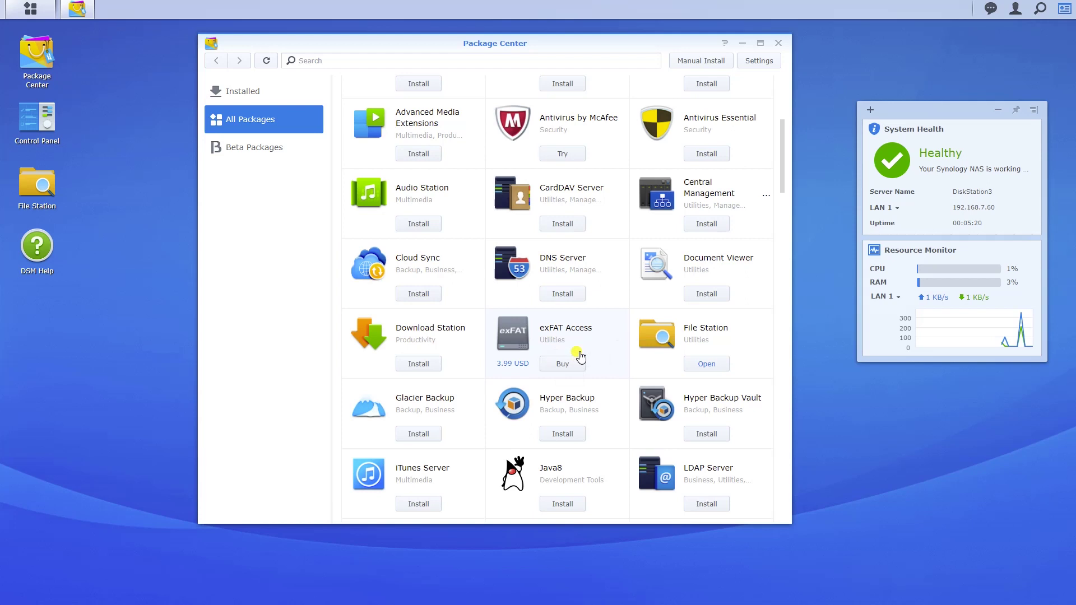
scroll(580, 357, "down", 2)
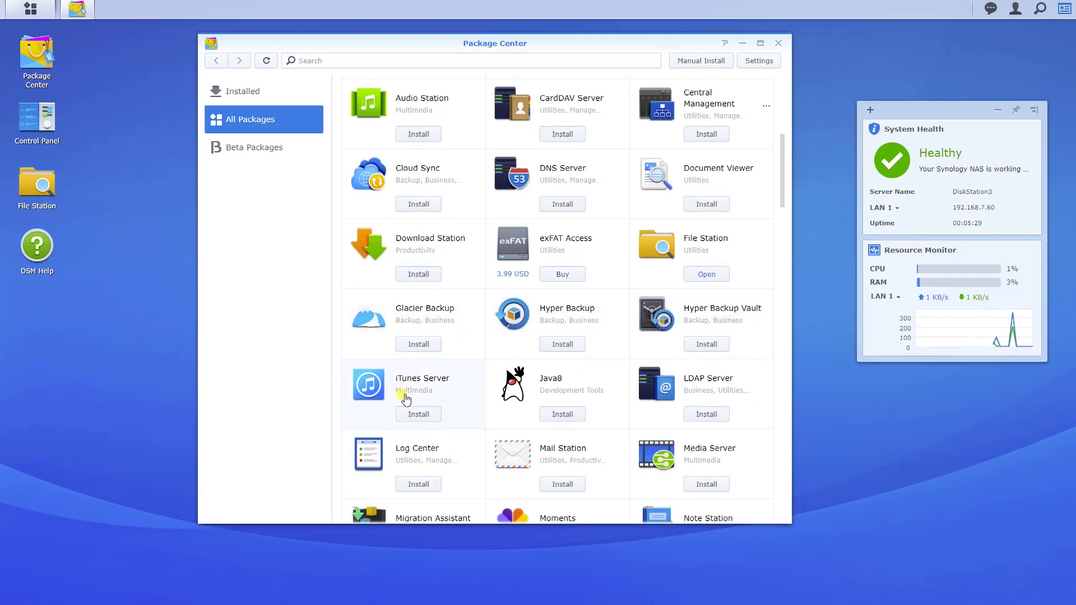
scroll(406, 399, "down", 3)
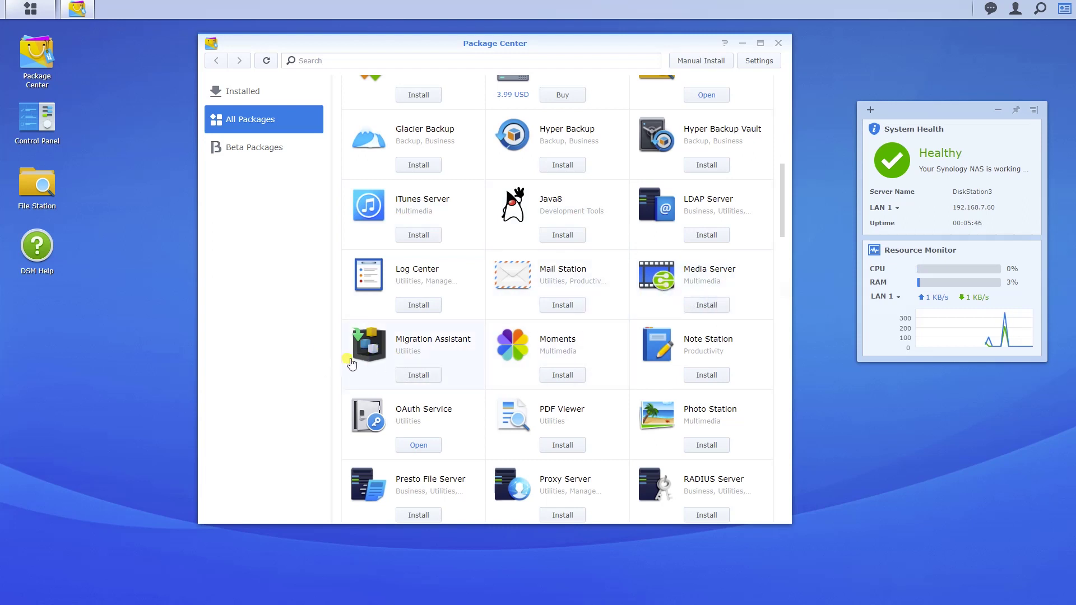
scroll(560, 336, "down", 3)
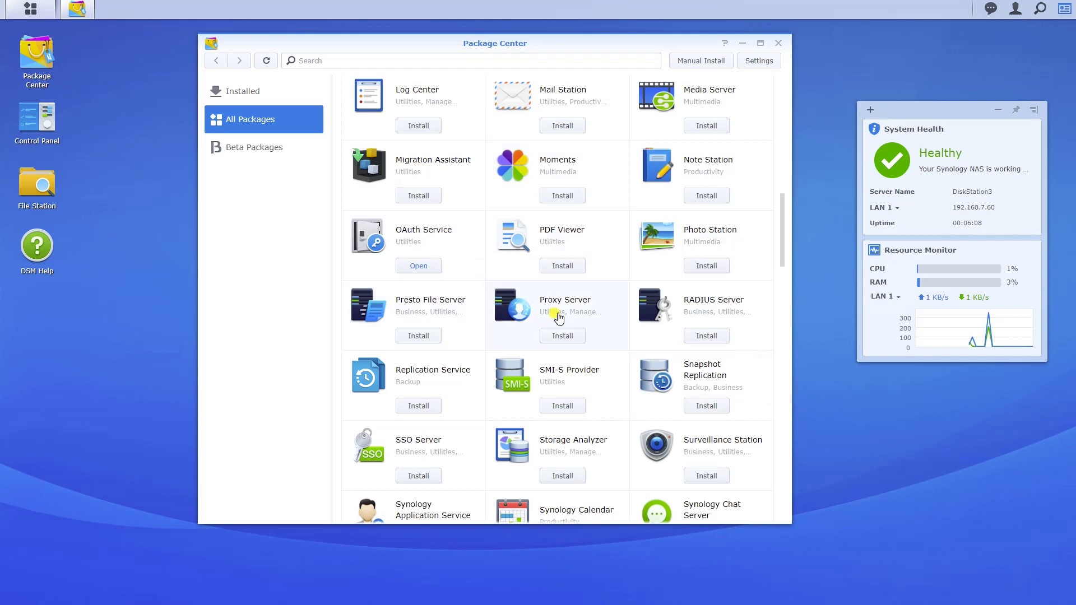
scroll(555, 308, "down", 3)
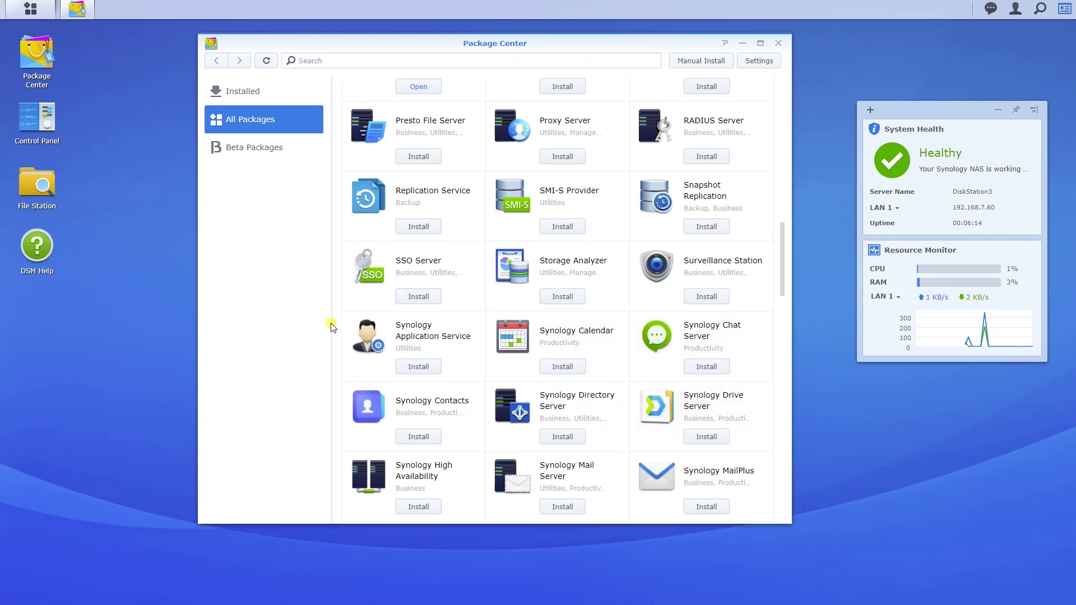
scroll(490, 312, "down", 3)
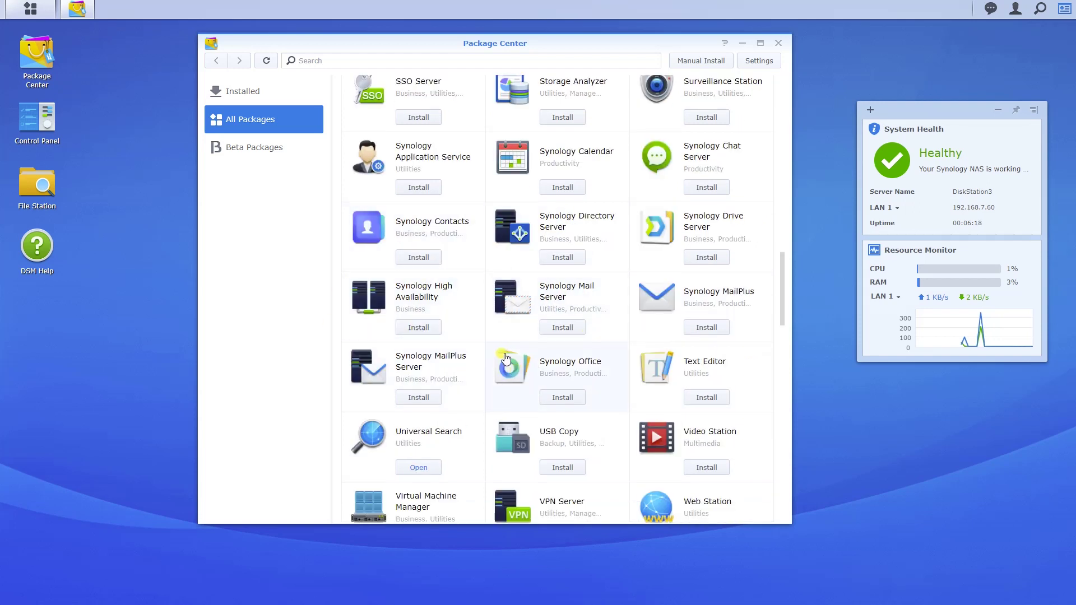
scroll(506, 360, "down", 4)
scroll(511, 359, "up", 2)
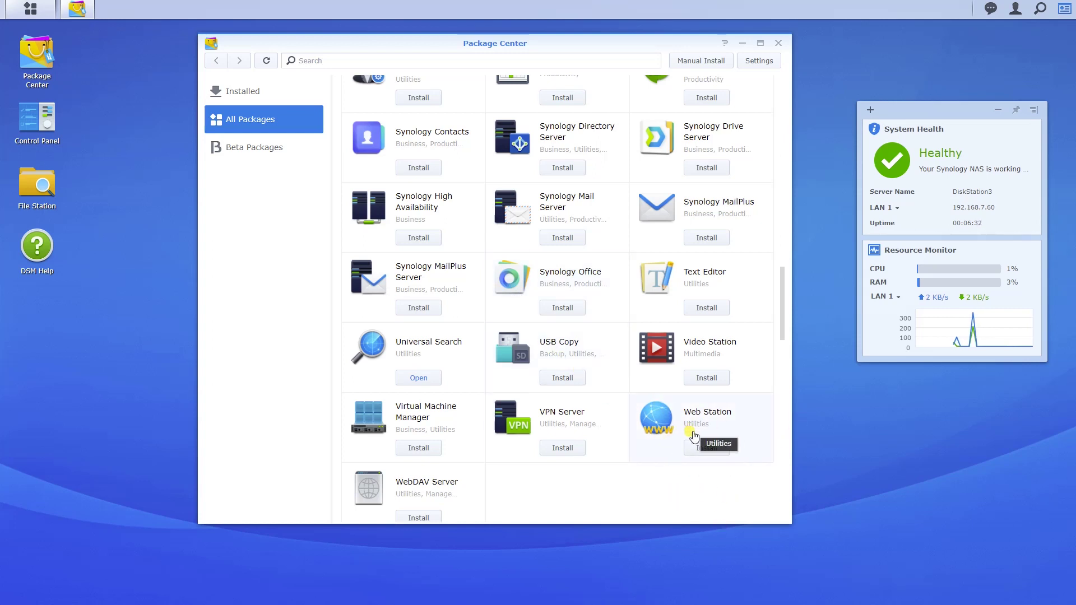
scroll(693, 442, "down", 2)
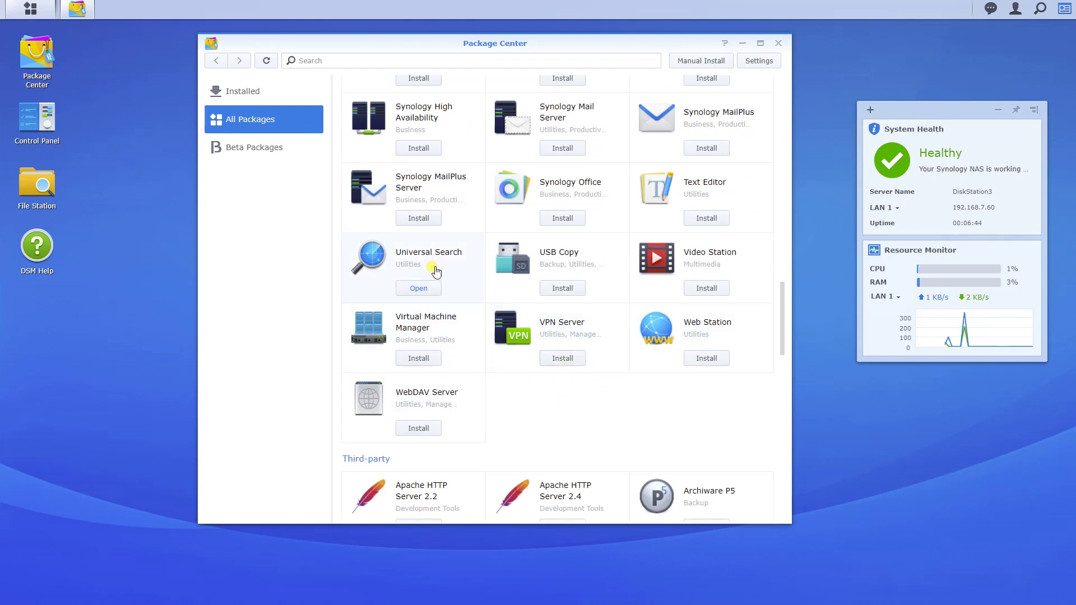
scroll(421, 248, "down", 5)
scroll(347, 229, "up", 1)
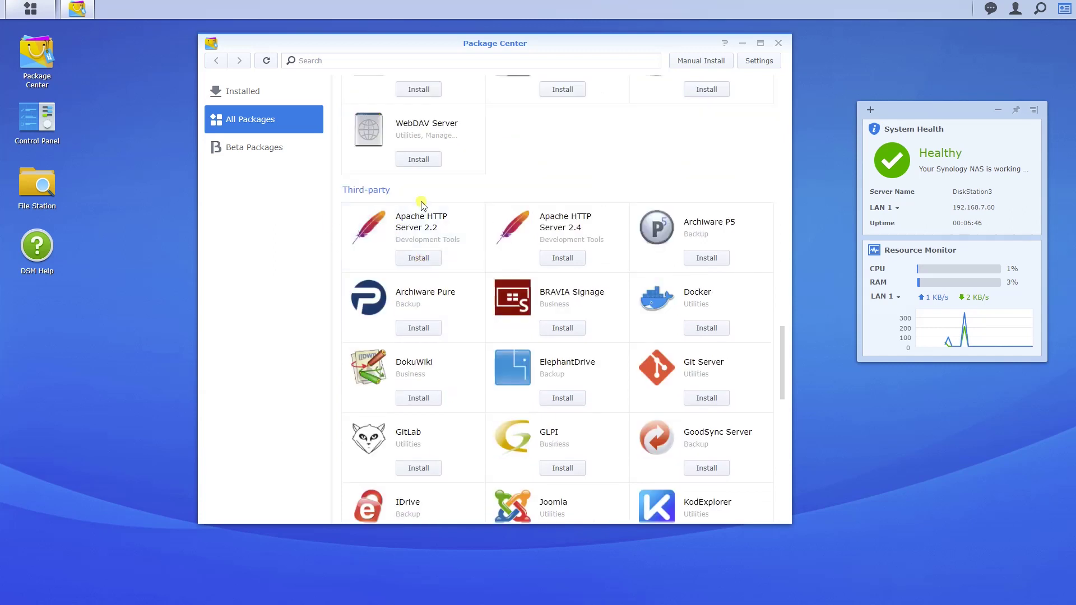
scroll(493, 238, "down", 4)
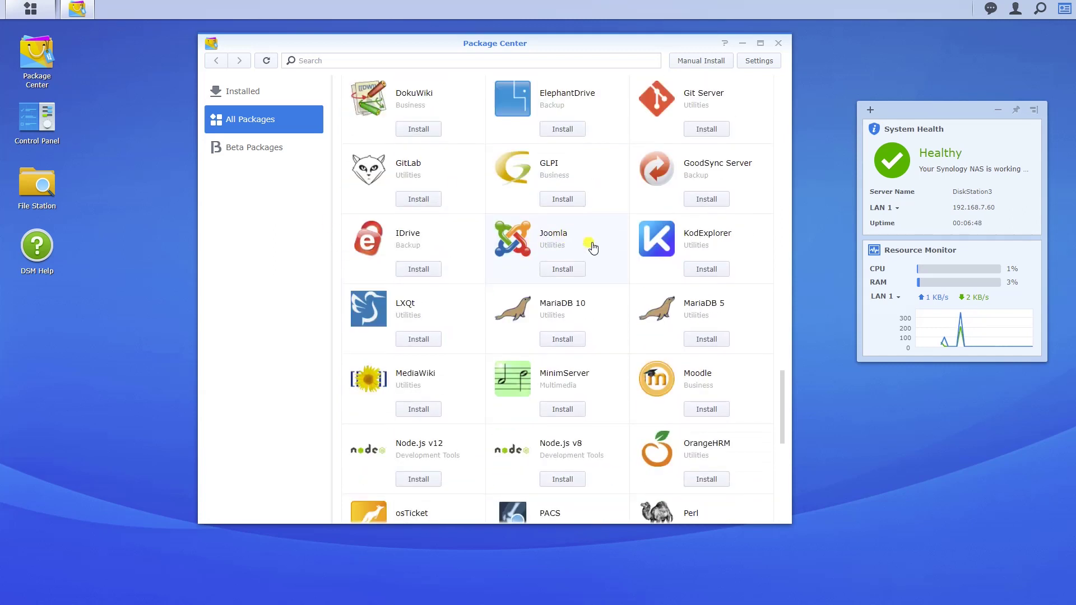
scroll(589, 244, "down", 5)
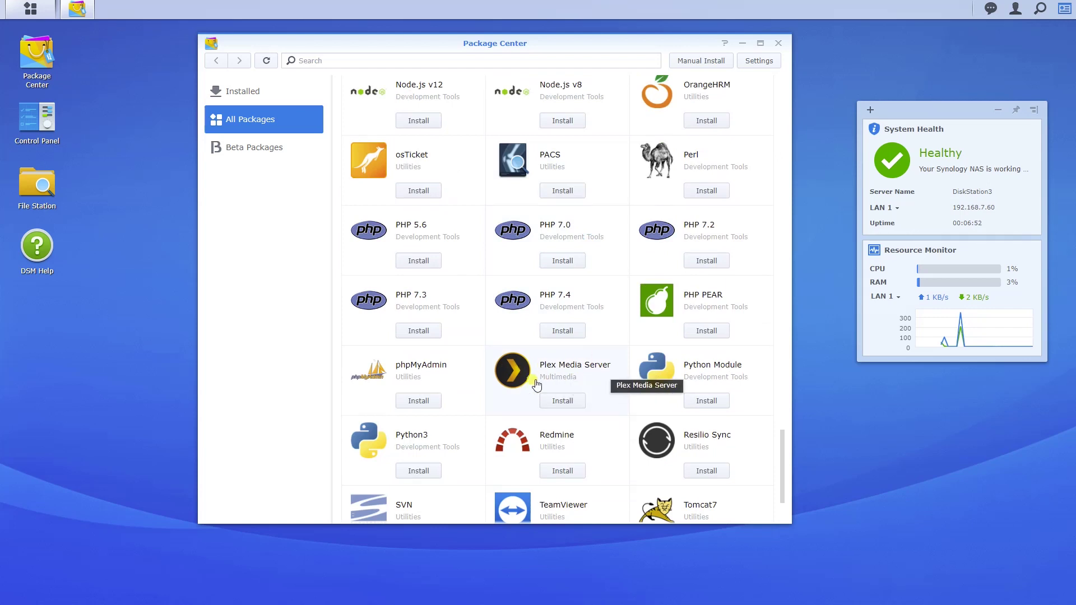
scroll(563, 381, "down", 2)
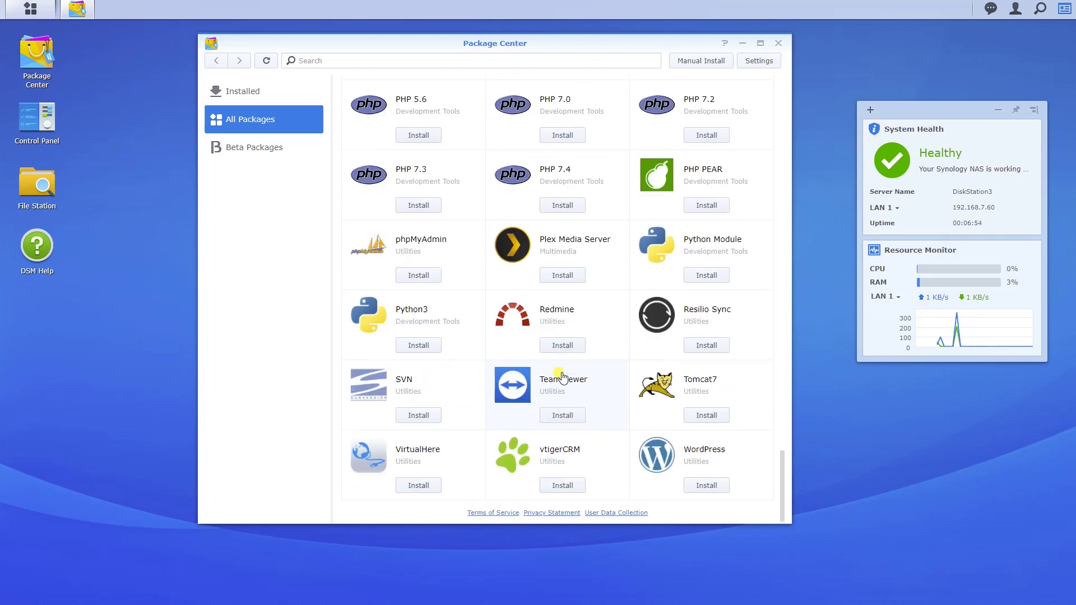
scroll(565, 469, "up", 5)
scroll(561, 469, "up", 10)
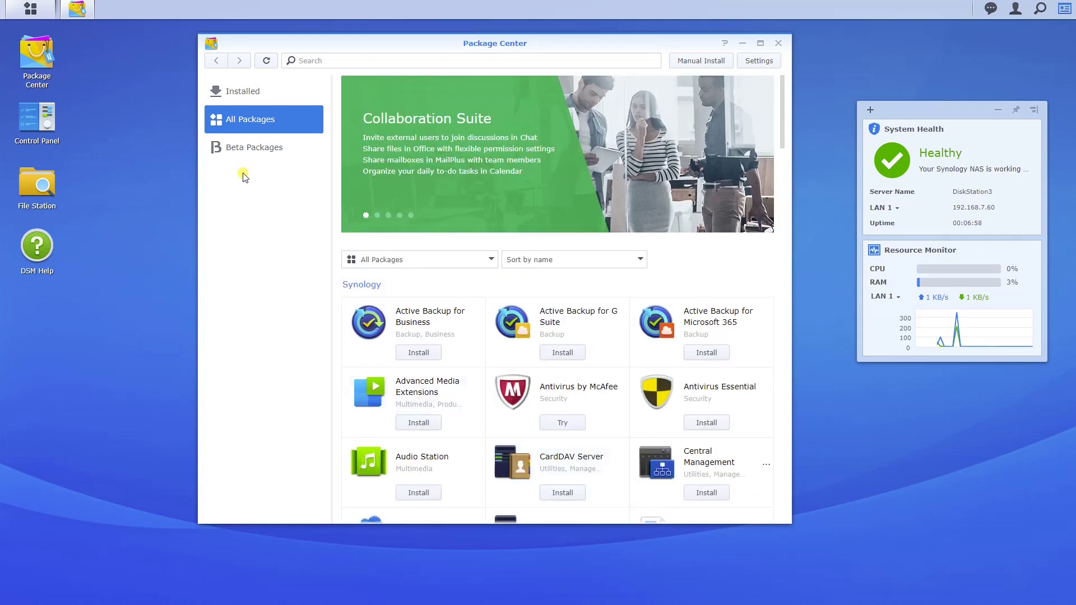
View Beta Packages past the warning, switch to the Installed list, and open the Main Menu
left_click(250, 152)
left_click(495, 293)
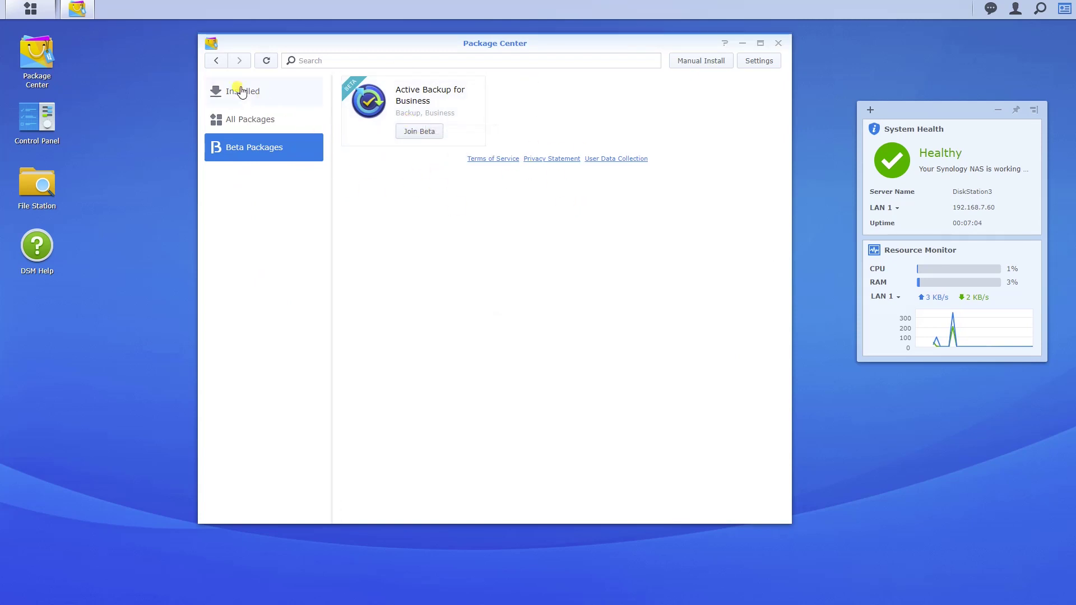
left_click(241, 92)
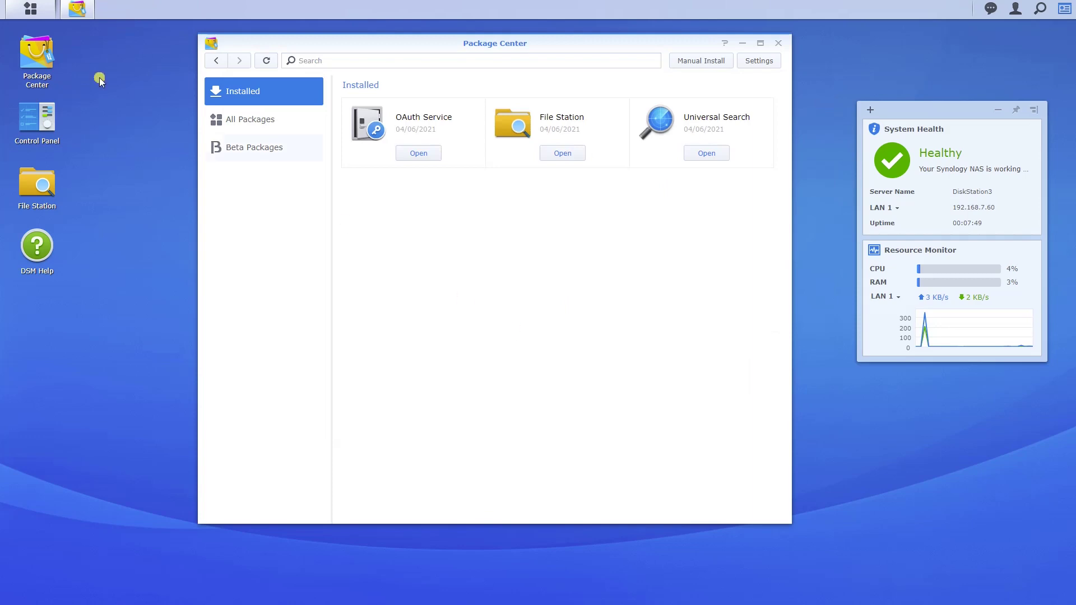
left_click(31, 8)
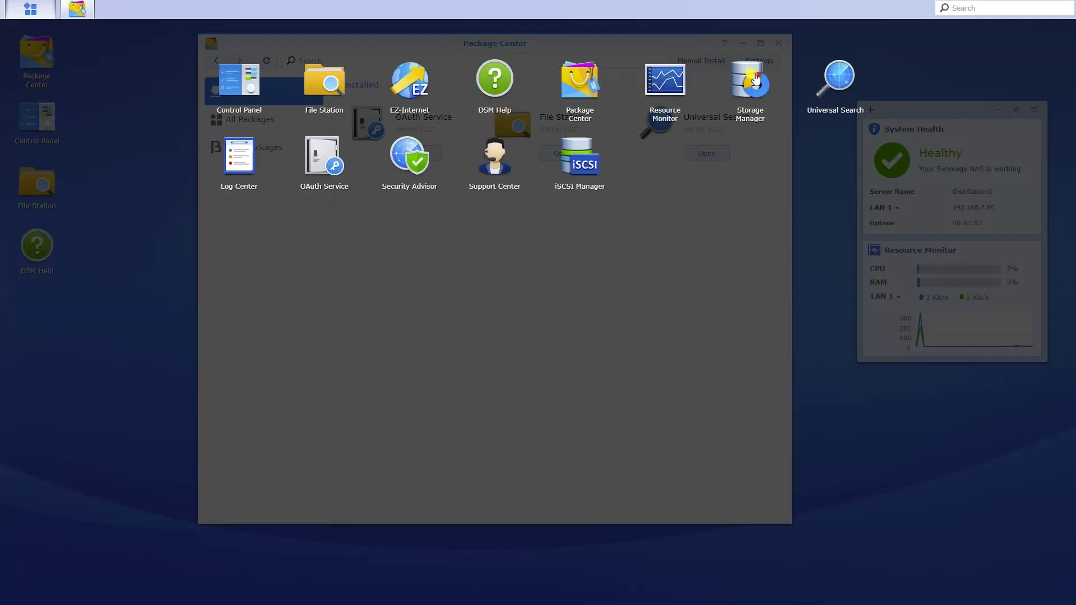
Launch Storage Manager, reposition its window, and open and close the storage pool filter
left_click(754, 80)
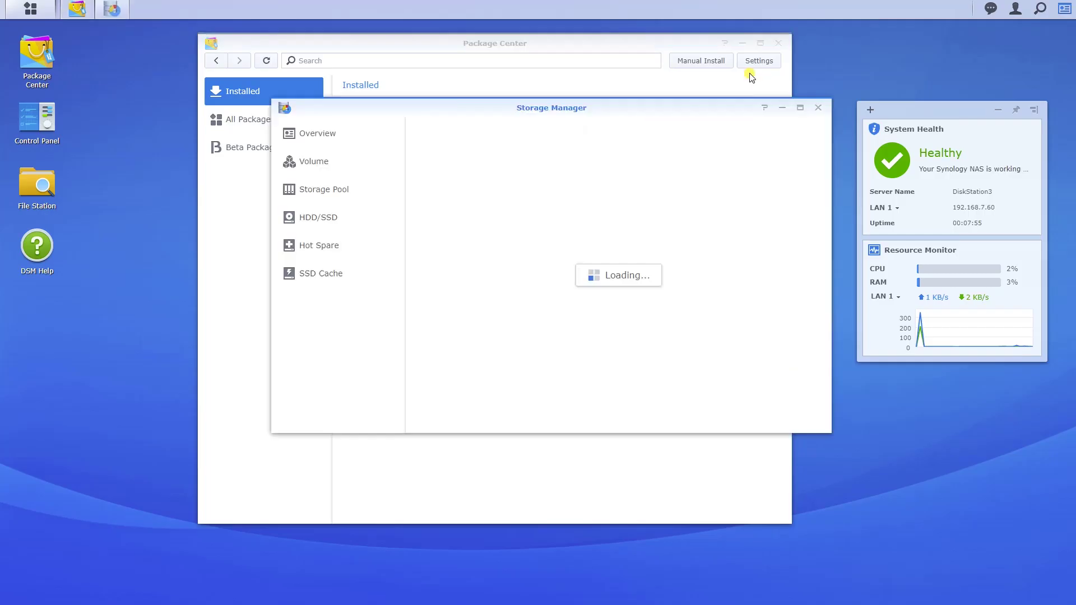
left_click_drag(630, 114, 559, 81)
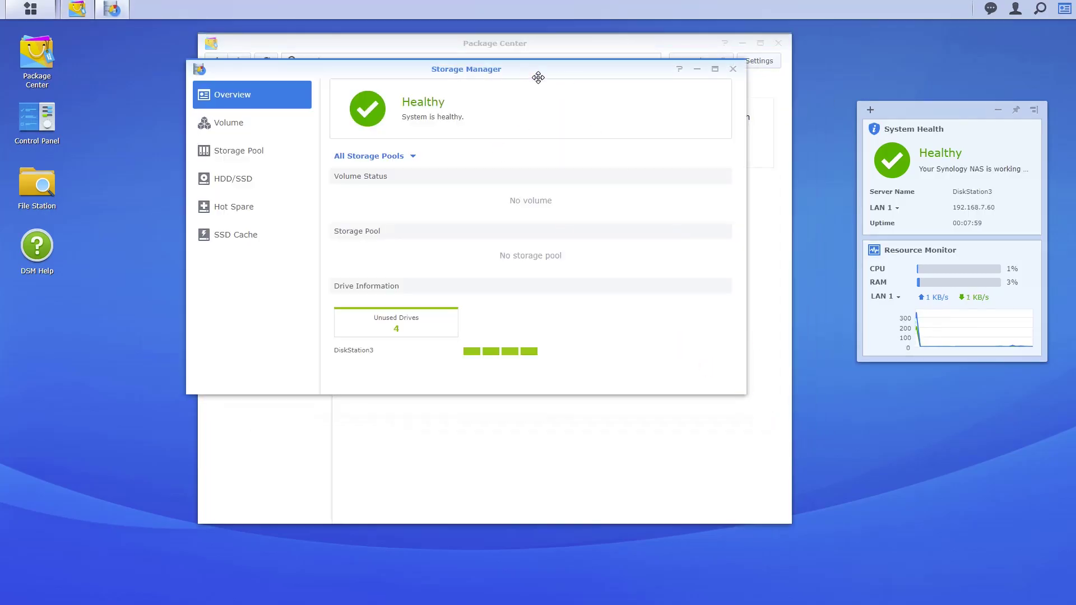
left_click_drag(538, 78, 554, 91)
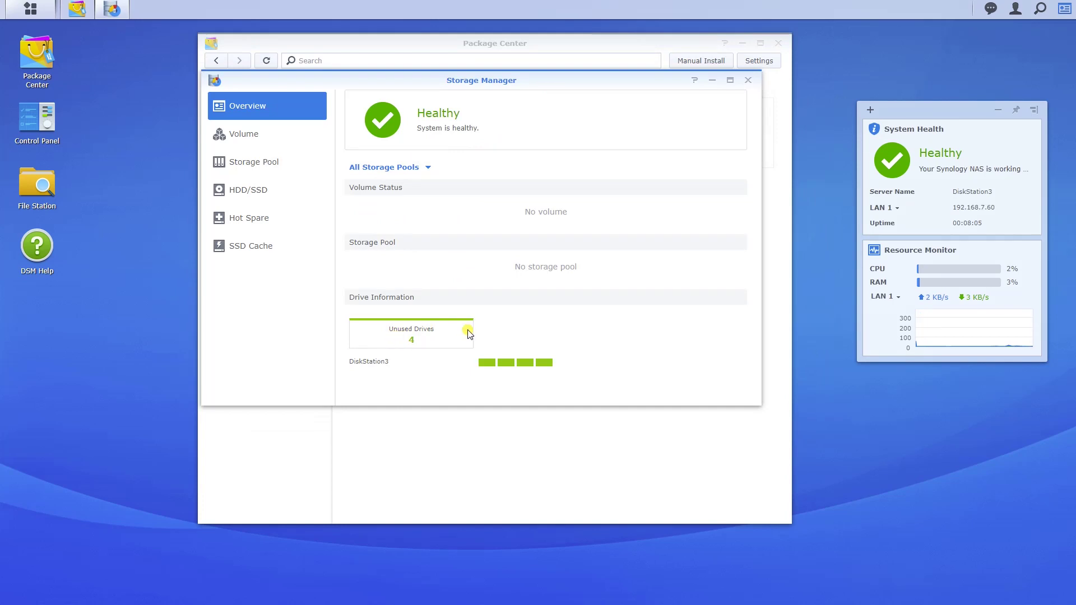
left_click(429, 168)
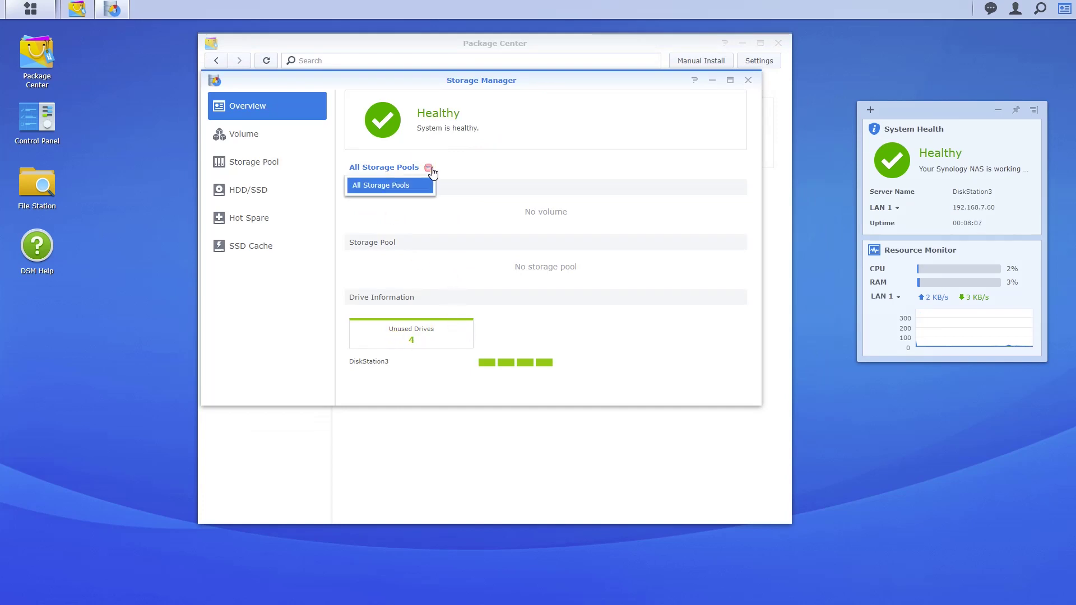
left_click(513, 207)
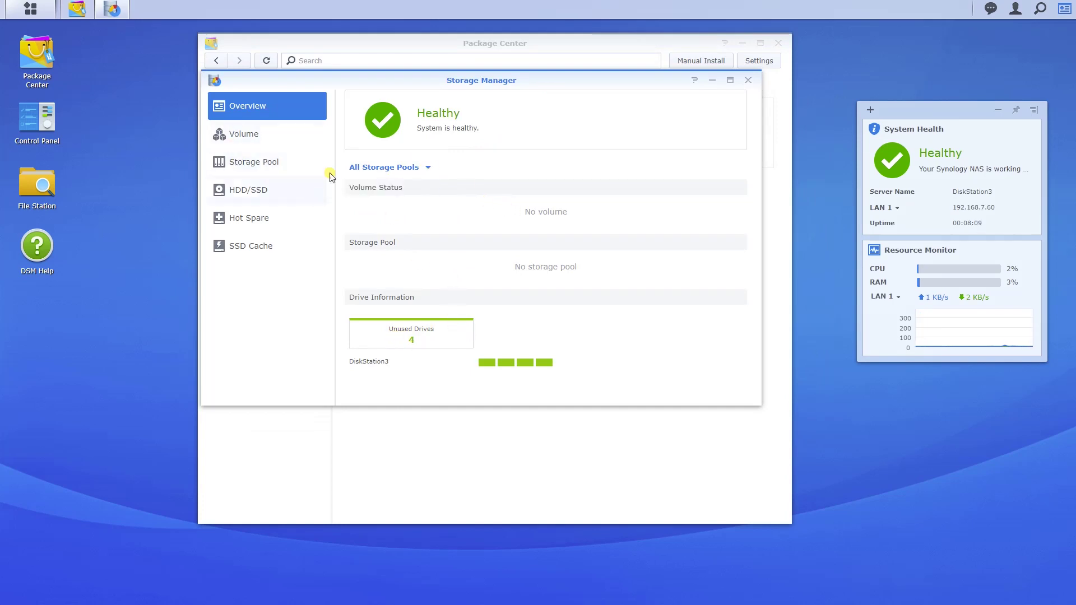
Check the Volume, HDD/SSD and SSD Cache pages, then return to Storage Pool
left_click(268, 137)
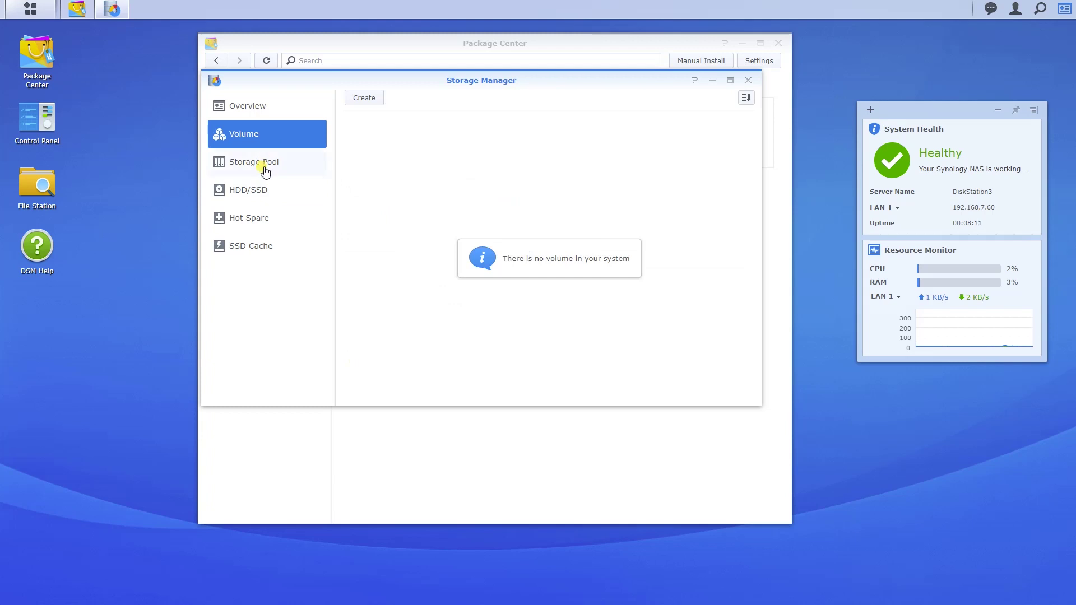
left_click(263, 191)
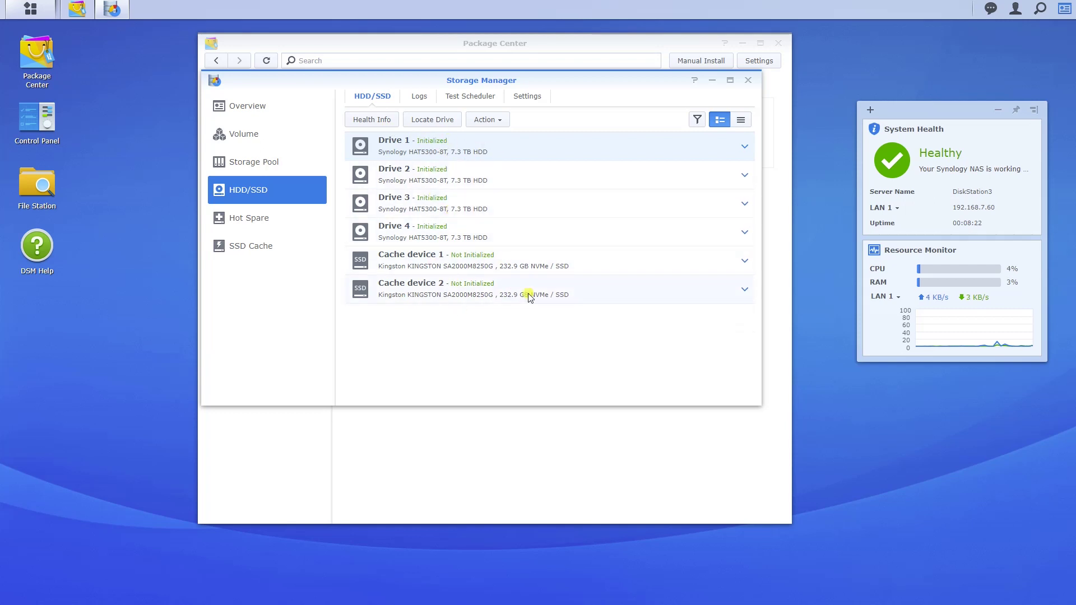
left_click(240, 248)
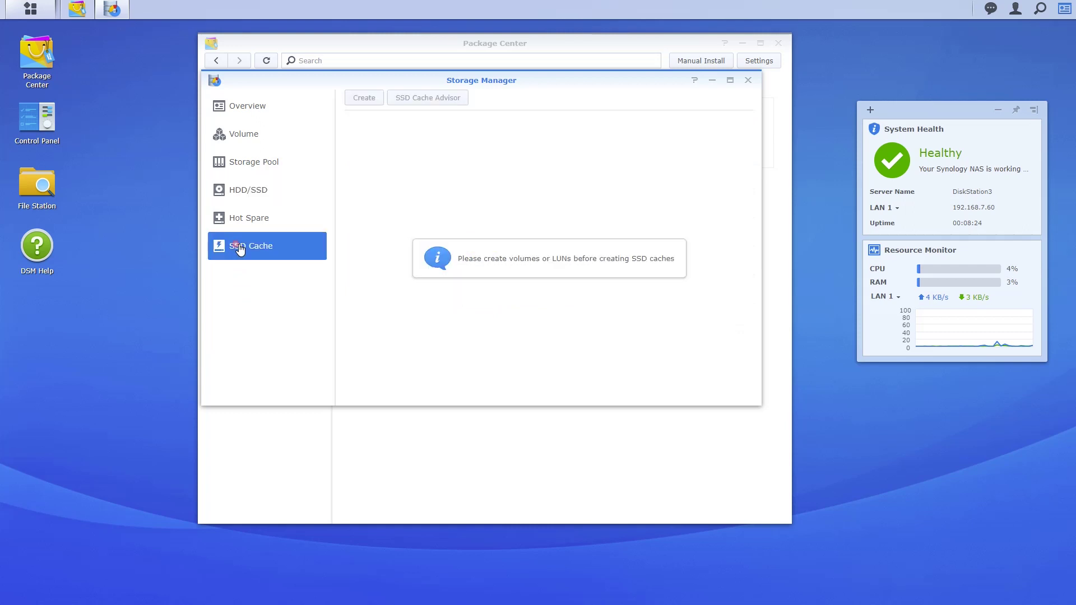
left_click(262, 162)
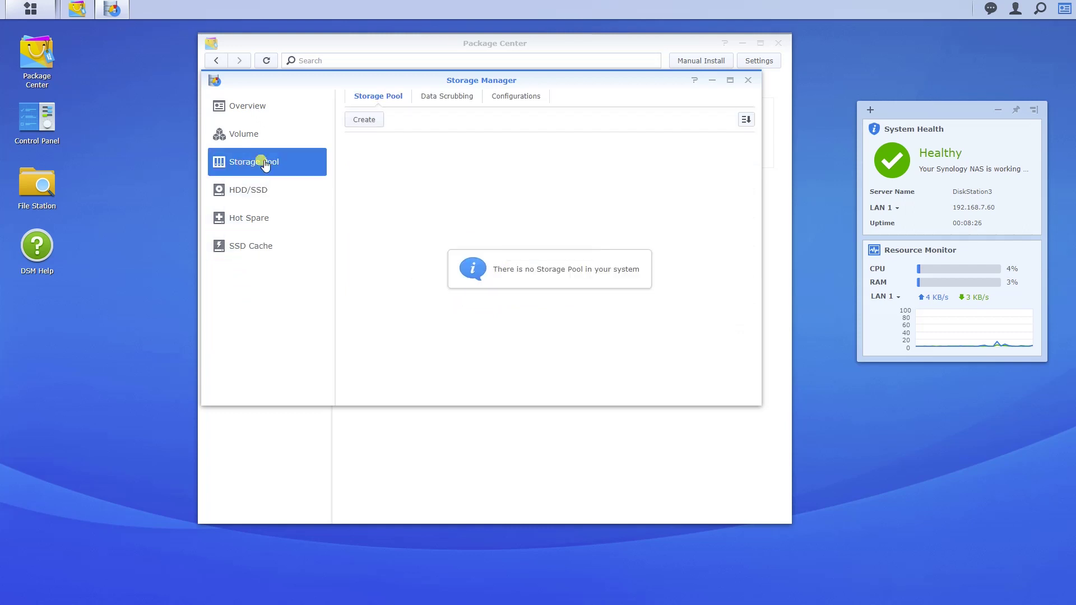
Create a new storage pool of the Higher flexibility type and advance to its properties
left_click(373, 124)
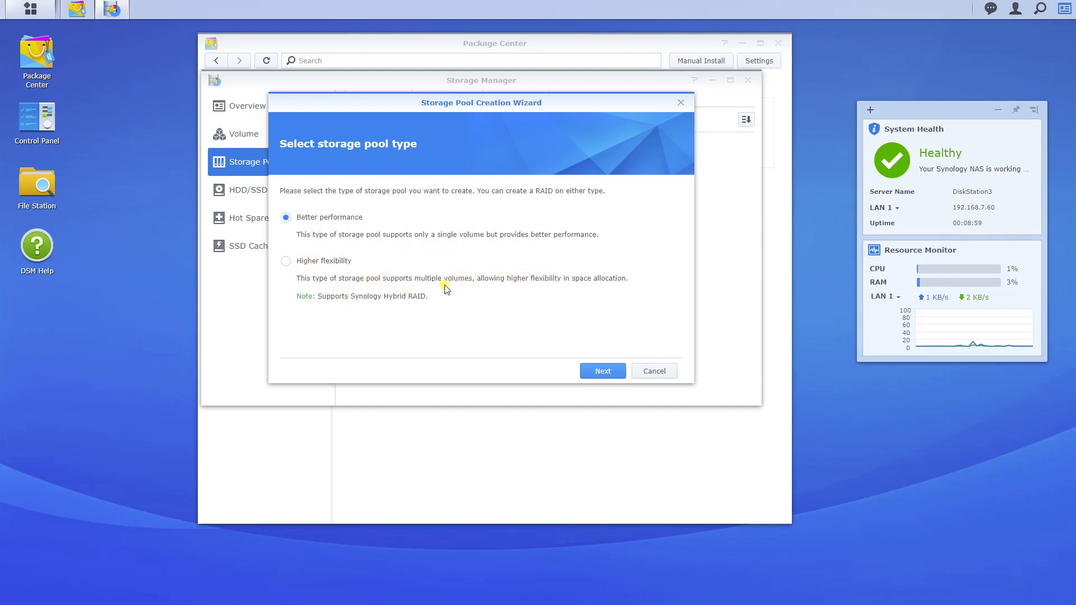
left_click(287, 262)
left_click(611, 373)
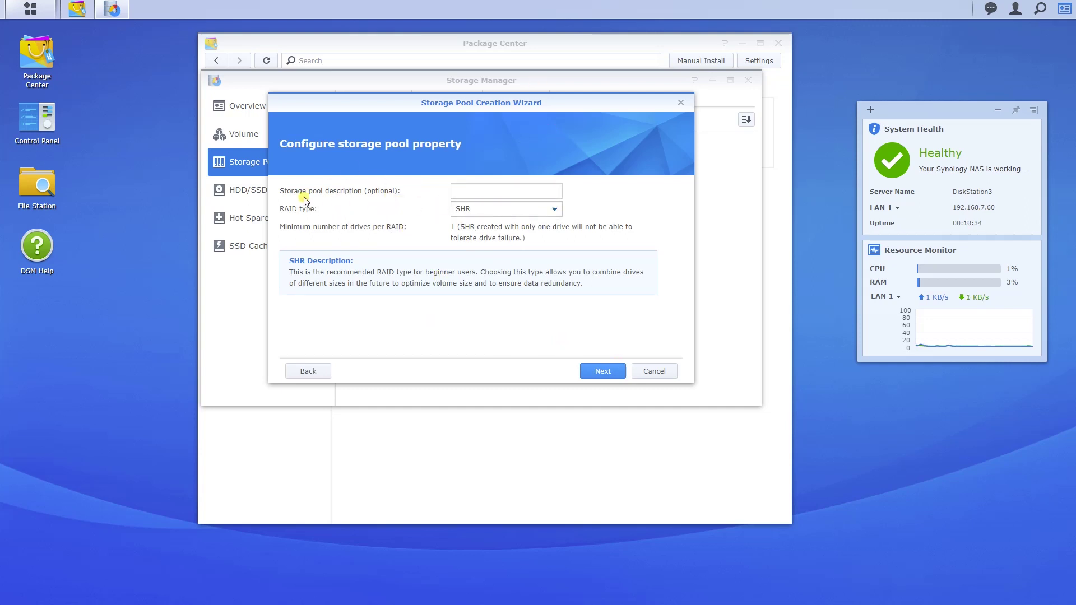
Try SHR, SHR-2, RAID 1 and Basic in the pool's RAID type list
left_click(506, 210)
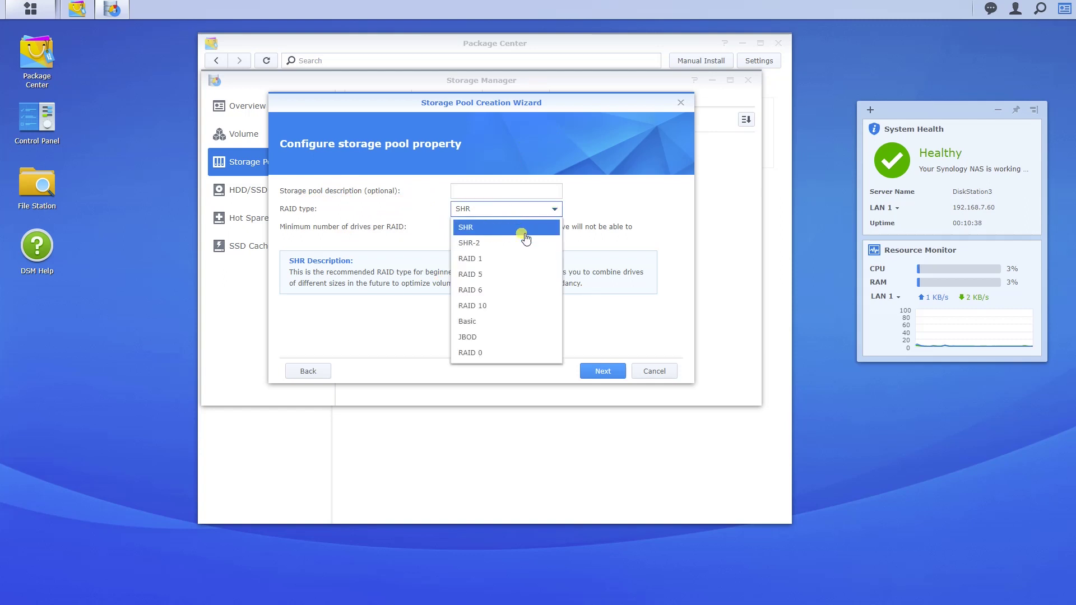
left_click(515, 230)
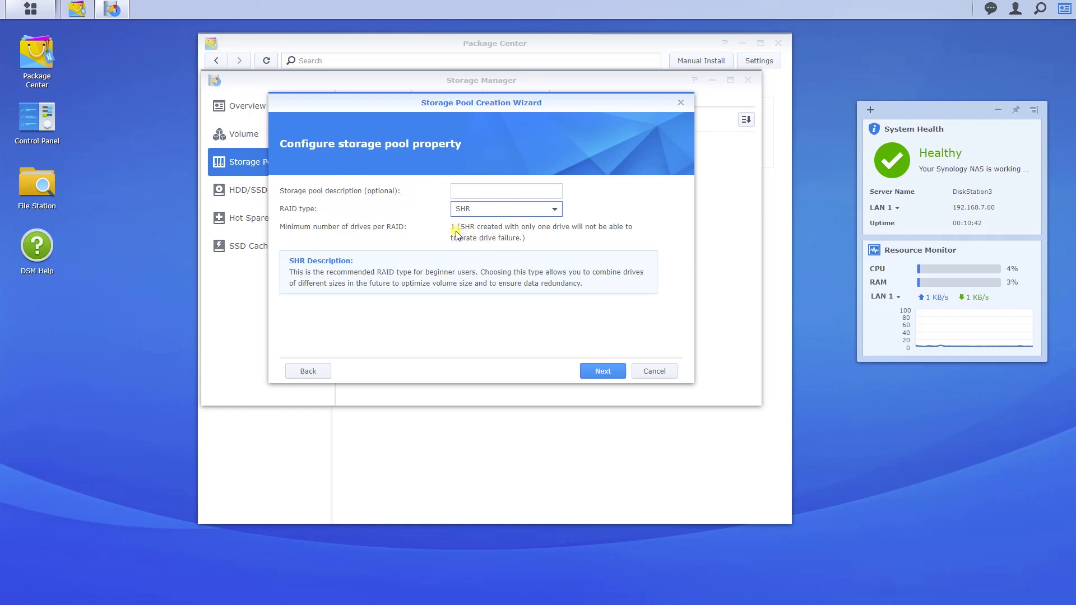
left_click(519, 212)
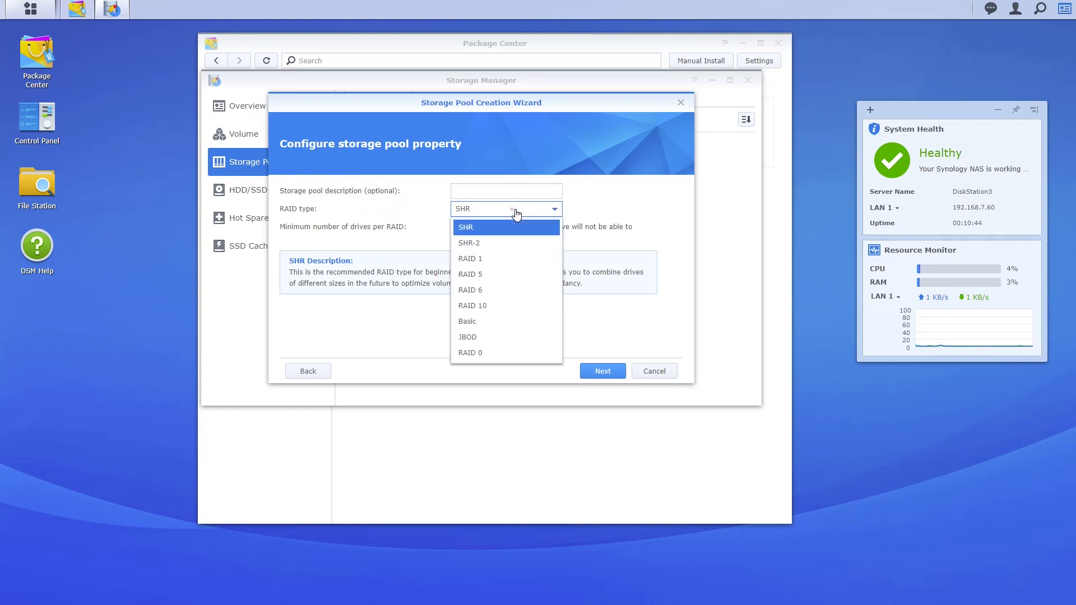
left_click(481, 245)
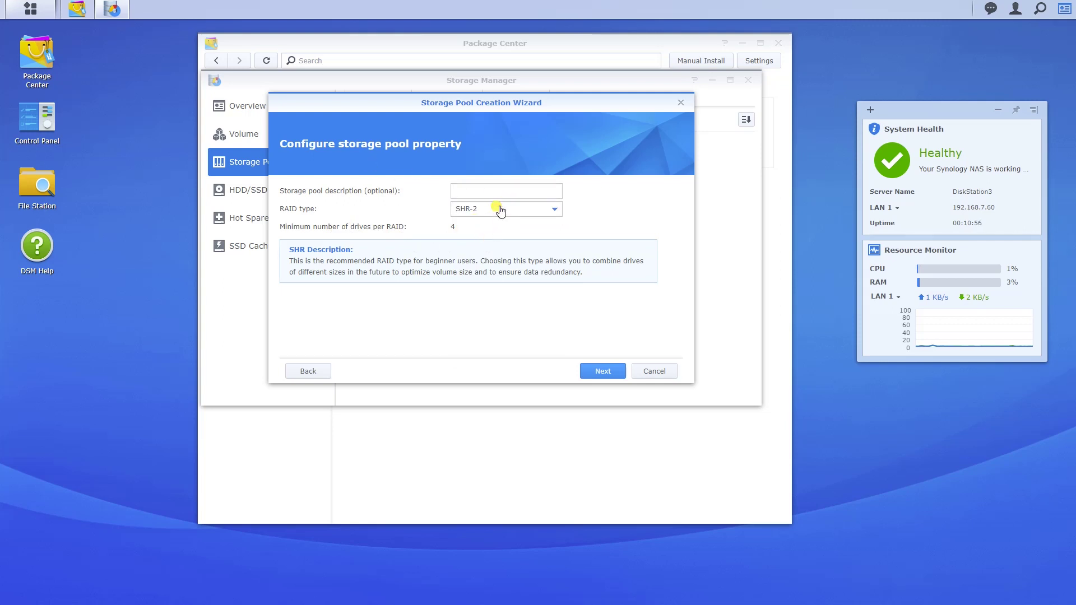
left_click(501, 211)
left_click(495, 259)
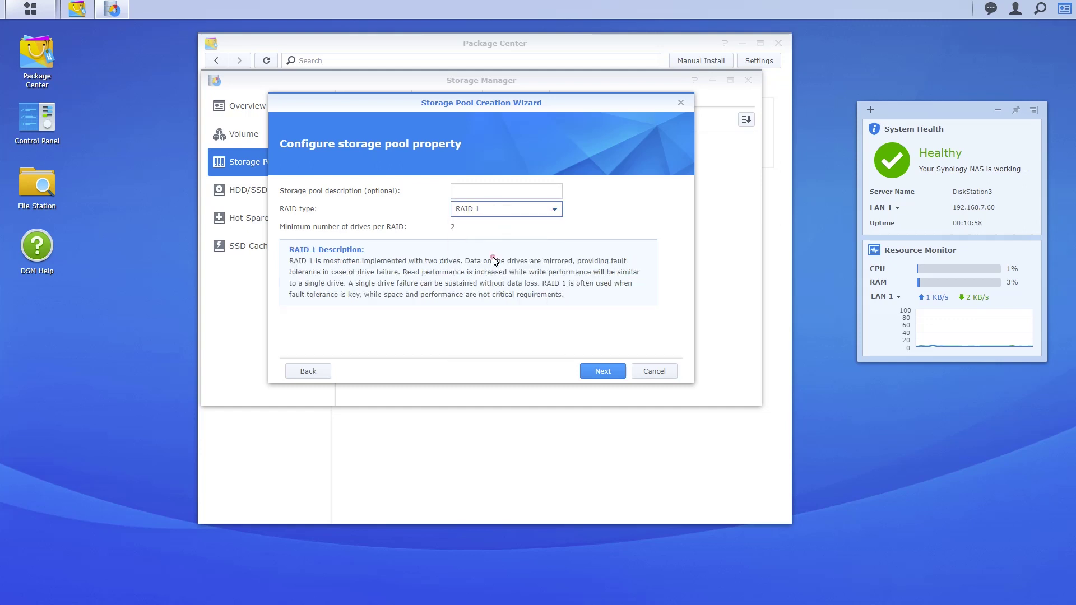
left_click(512, 210)
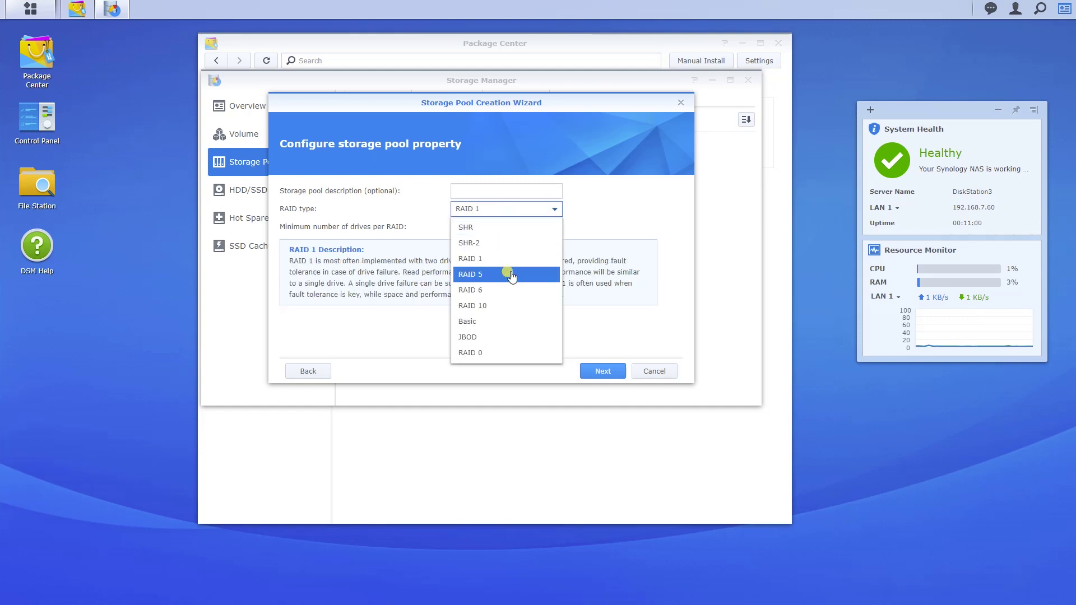
left_click(508, 321)
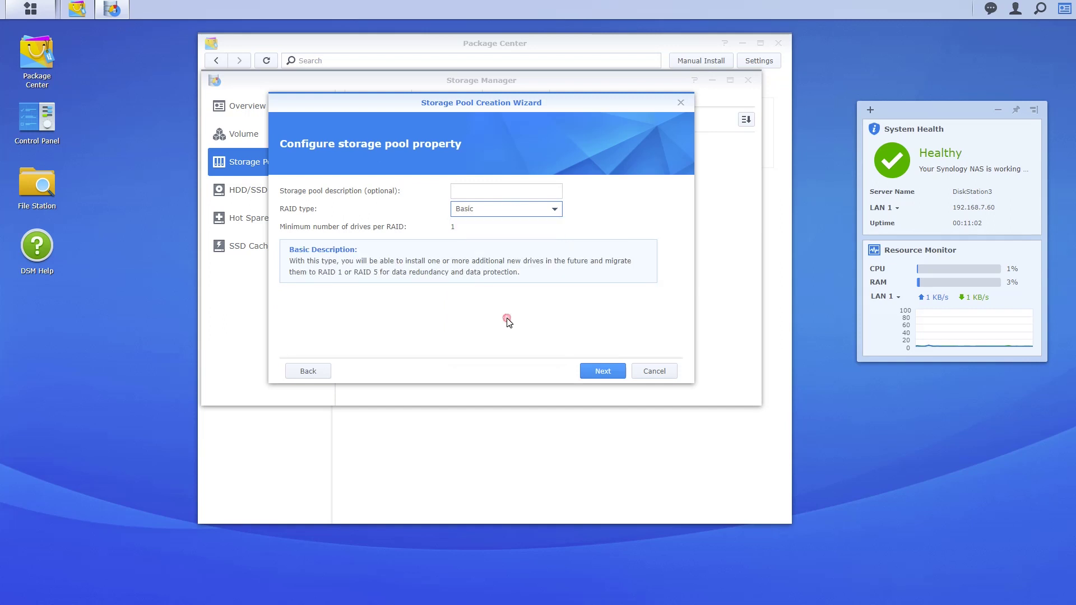
Try JBOD and RAID 0 as the RAID type, then reopen the RAID type list
left_click(356, 256)
left_click(519, 213)
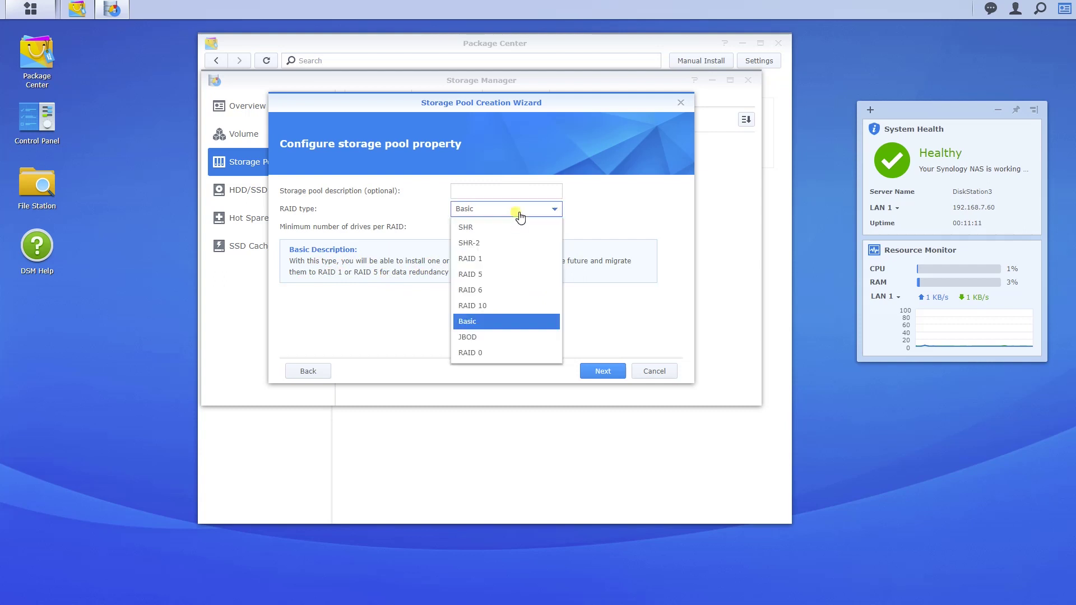
left_click(511, 336)
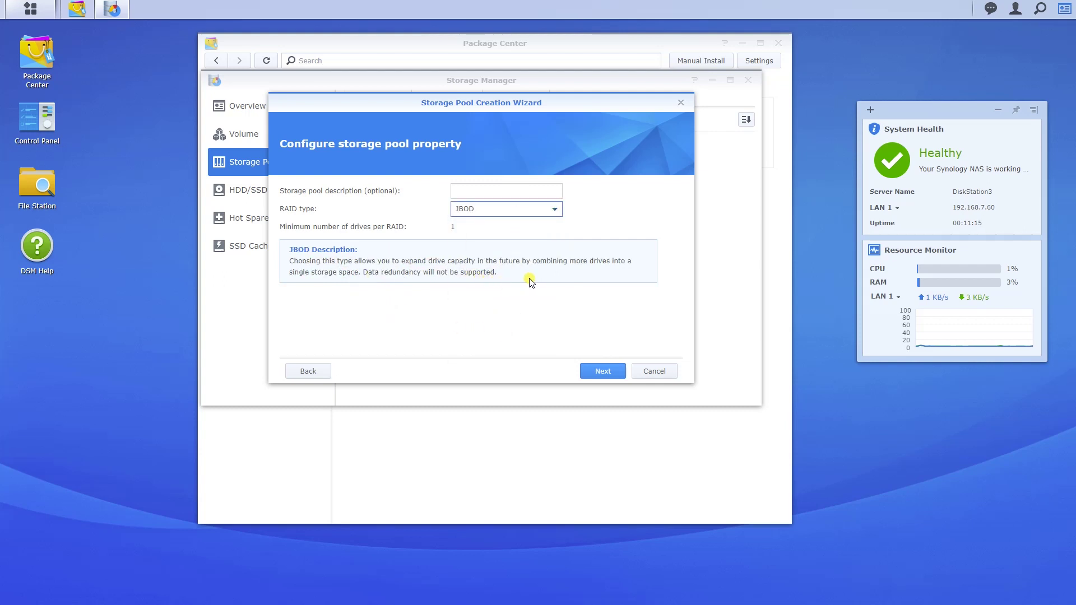
left_click(455, 231)
left_click(481, 218)
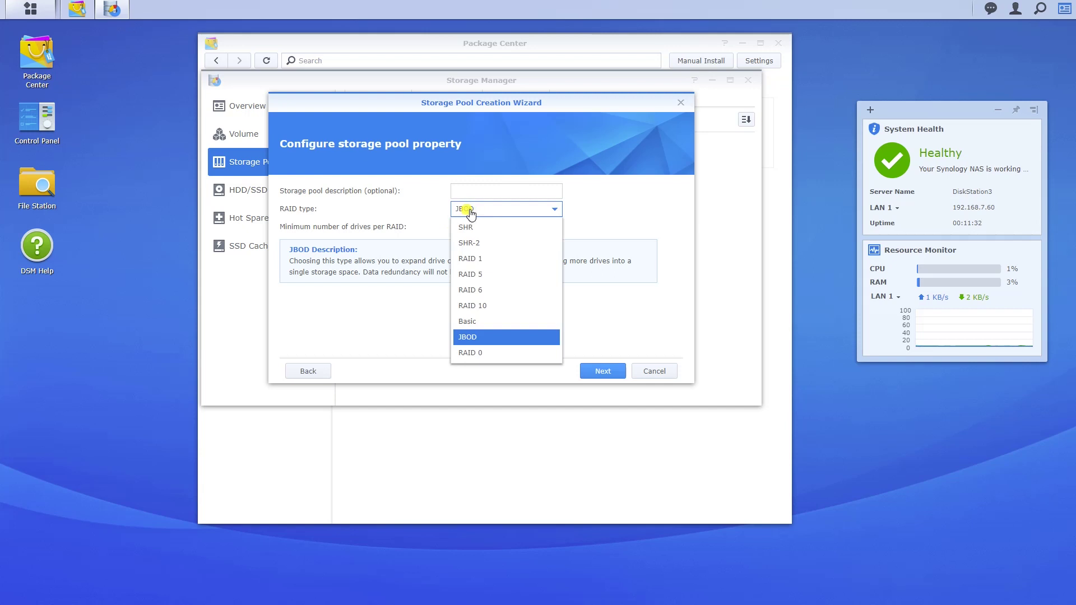
left_click(495, 353)
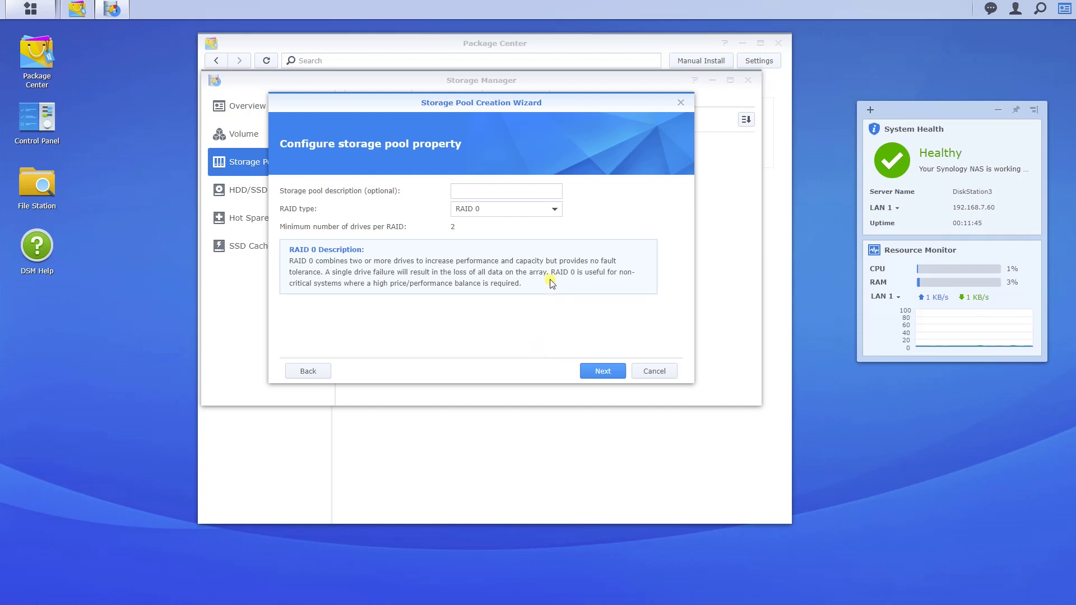
left_click(530, 212)
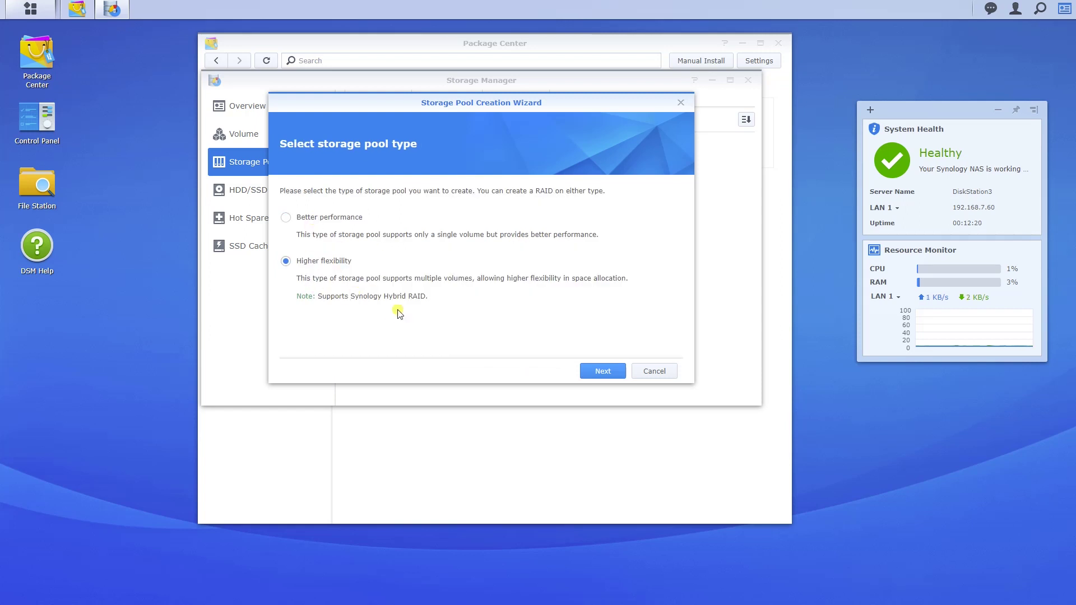
Continue with Higher flexibility, settle on SHR after trying SHR-2, and move to drive selection
left_click(600, 371)
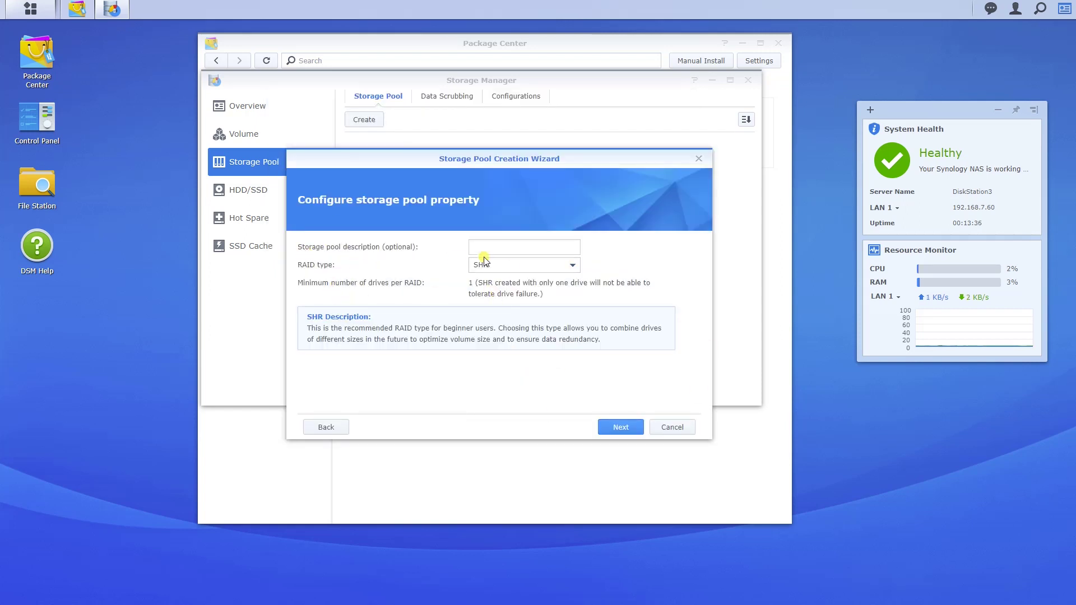
left_click(506, 268)
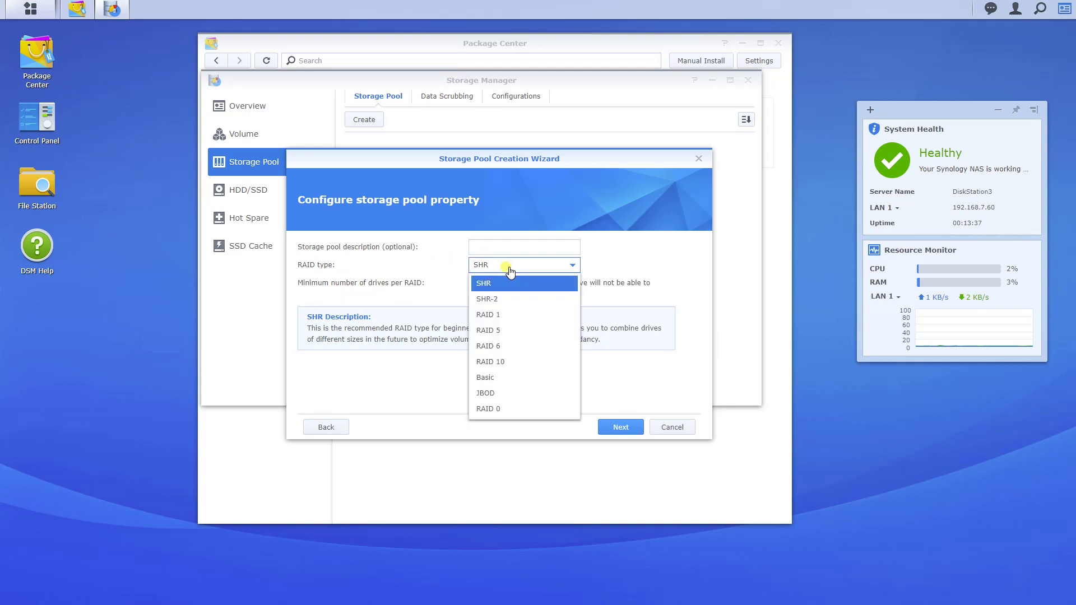
left_click(621, 287)
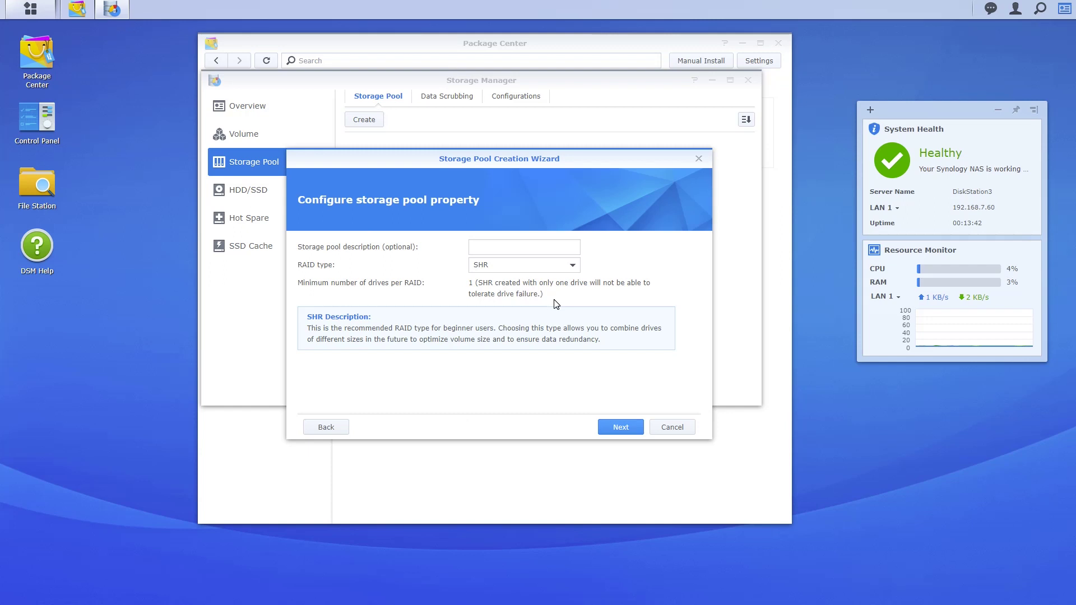
left_click(517, 267)
left_click(510, 293)
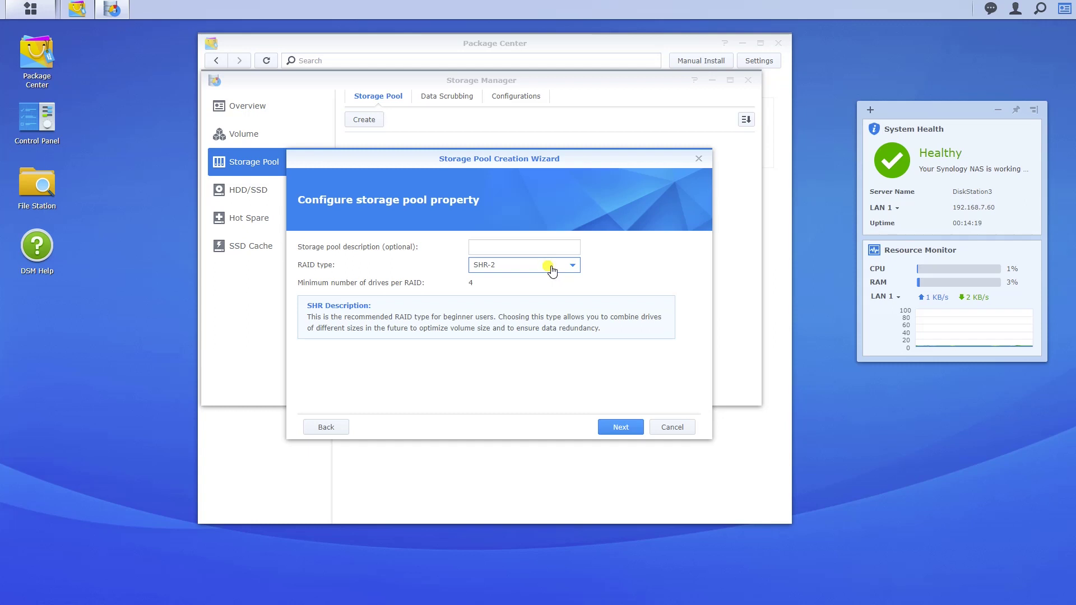
left_click(552, 271)
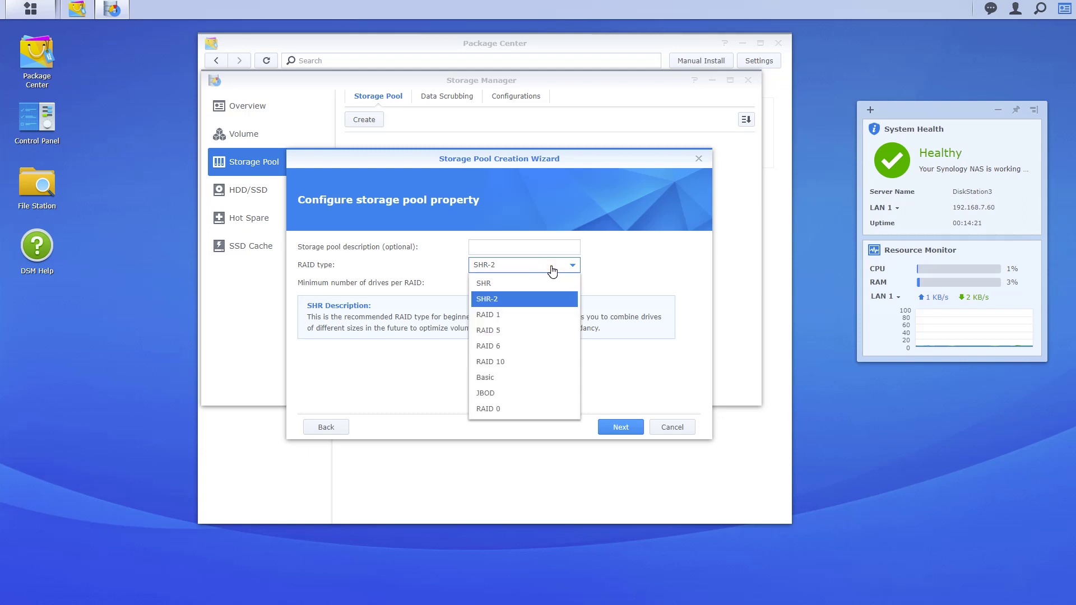
left_click(514, 283)
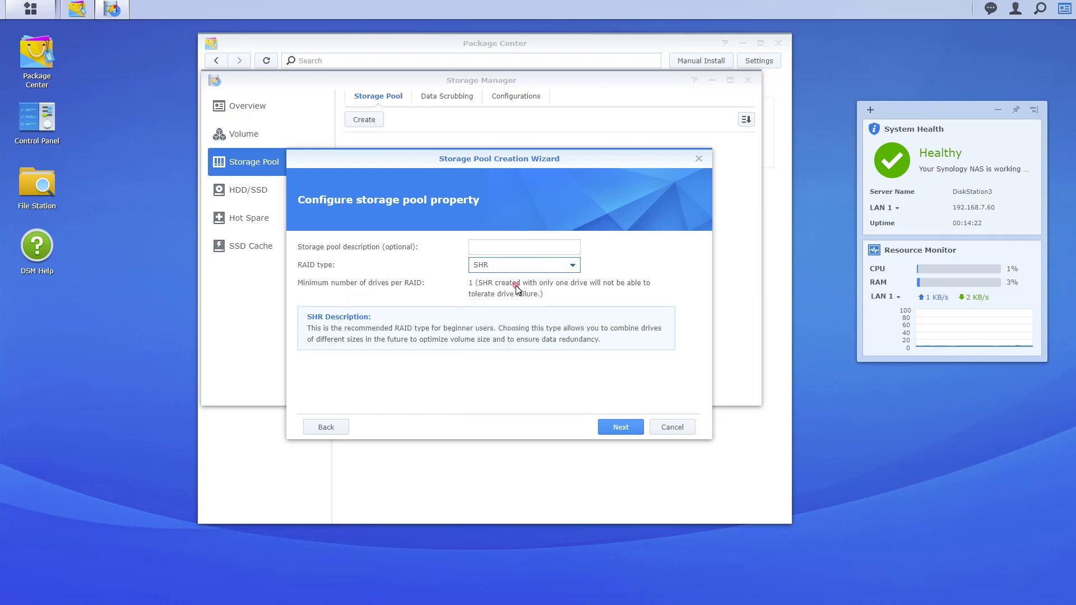
left_click(617, 430)
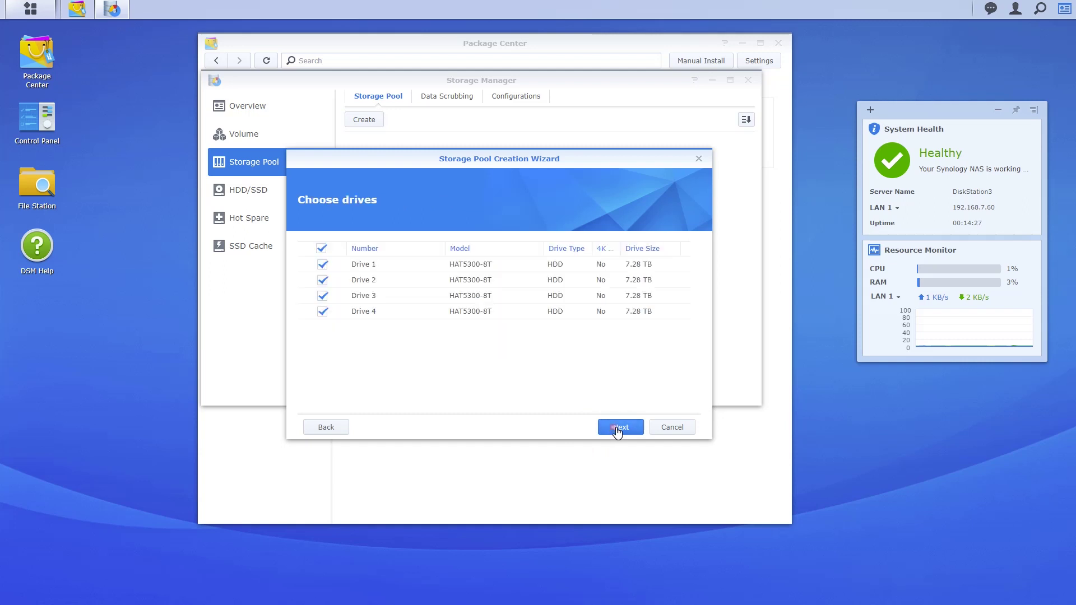
Create the SHR storage pool on Drives 1–4 (about 21.82 TB), accepting the drive-erase warning
left_click(454, 313)
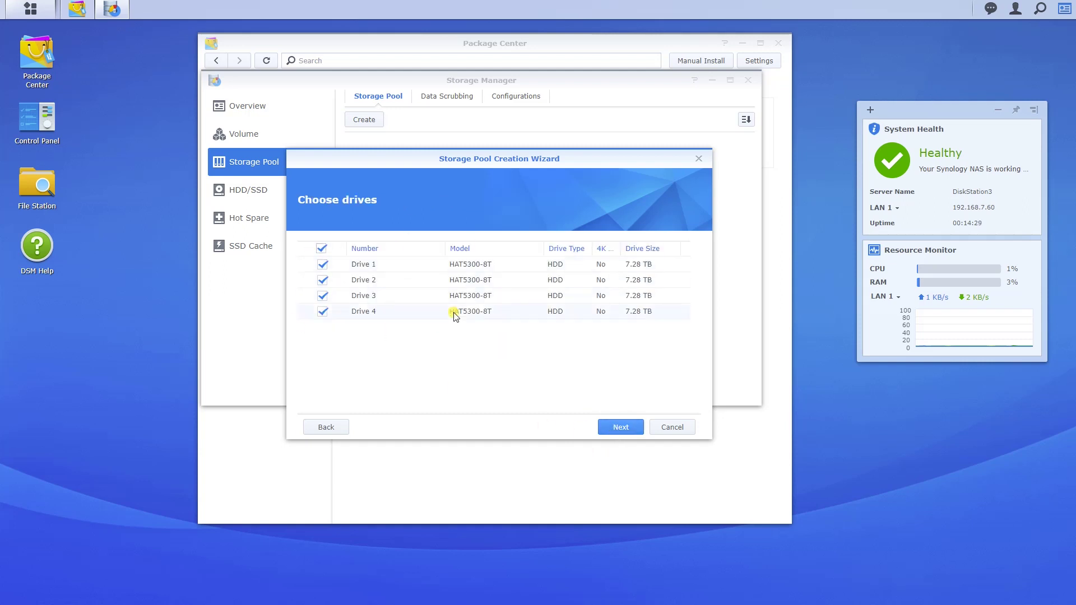
left_click(620, 430)
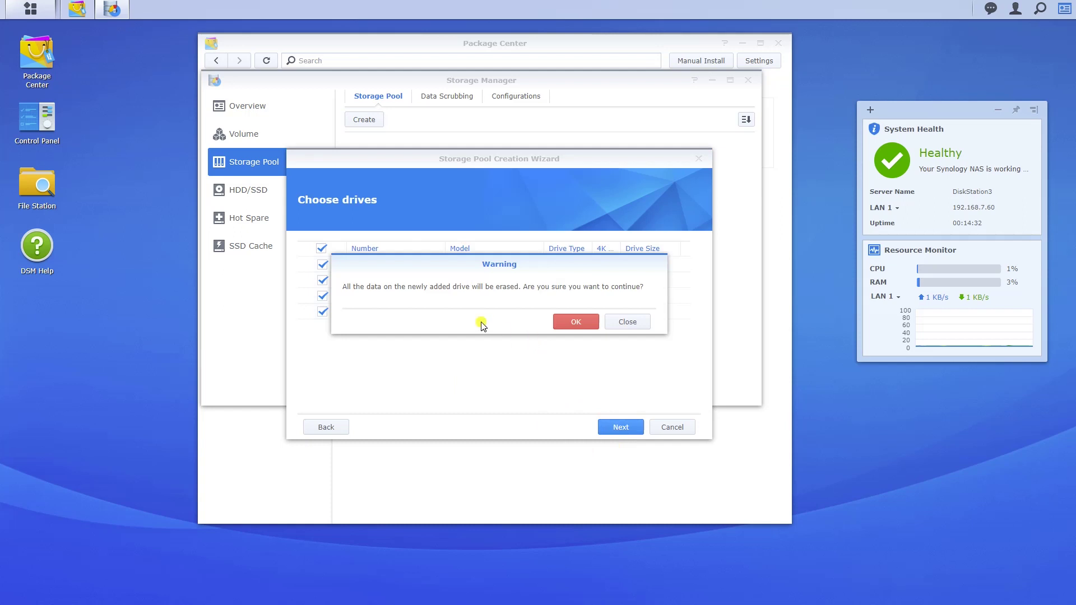
left_click(575, 321)
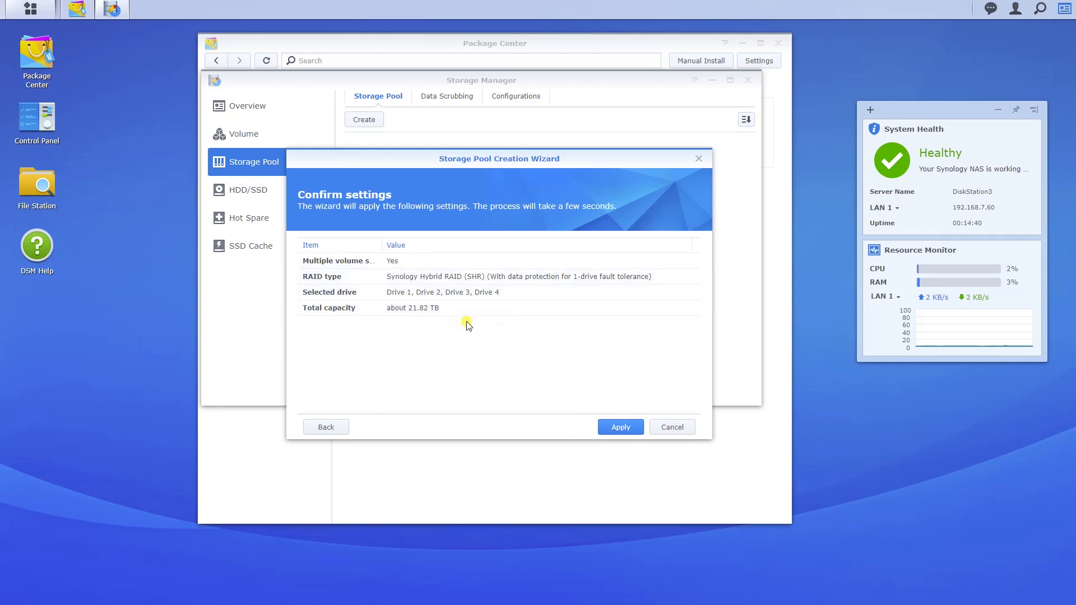
left_click(621, 427)
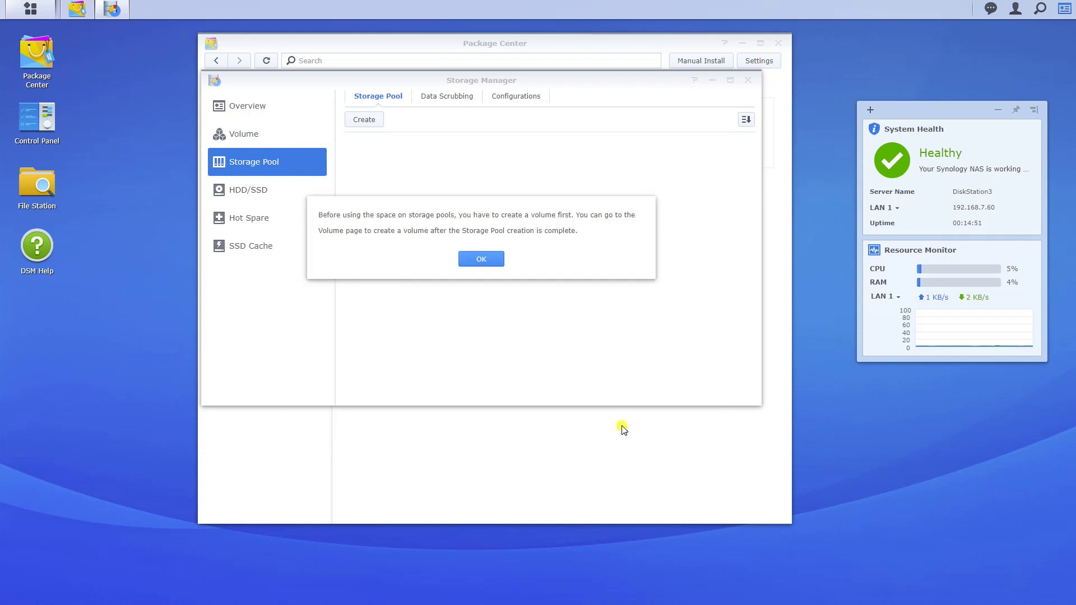
Dismiss the create-a-volume notice, review Storage Pool 1's details, and go to the Volume page
left_click(483, 259)
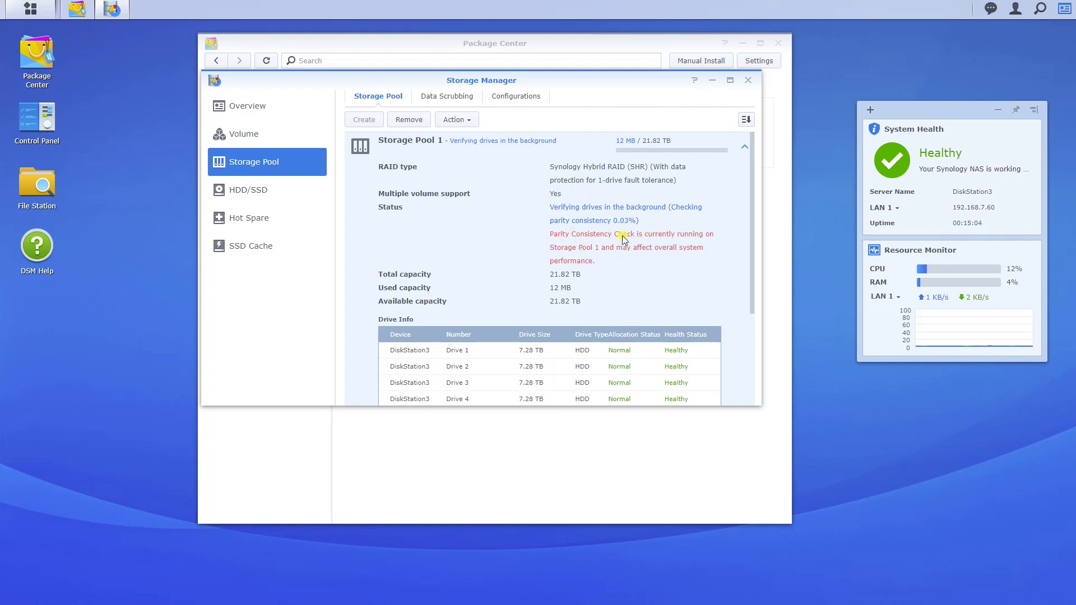
scroll(637, 291, "down", 3)
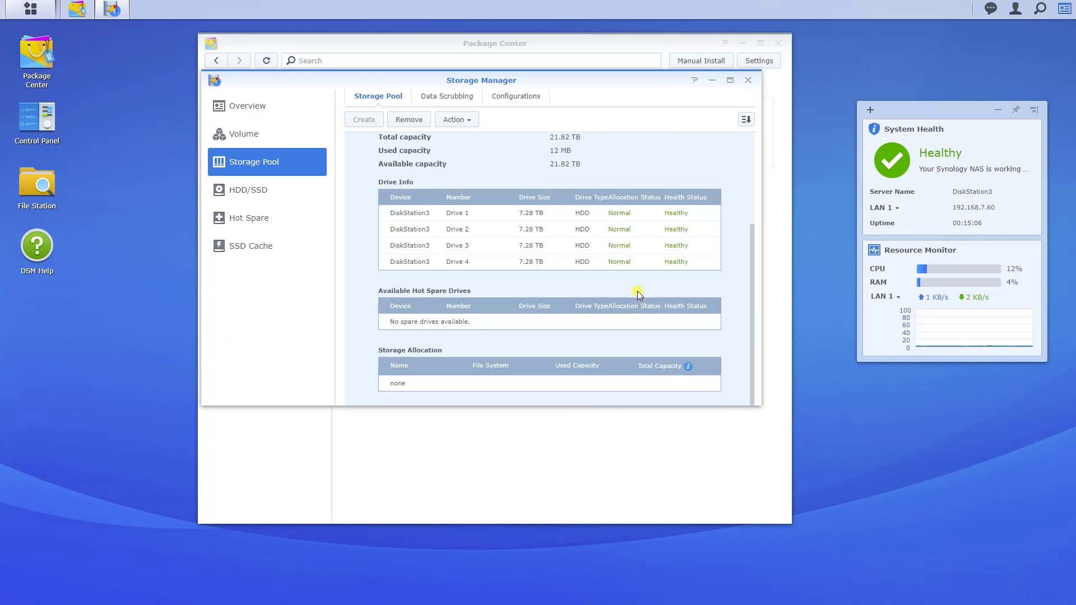
scroll(639, 317, "up", 3)
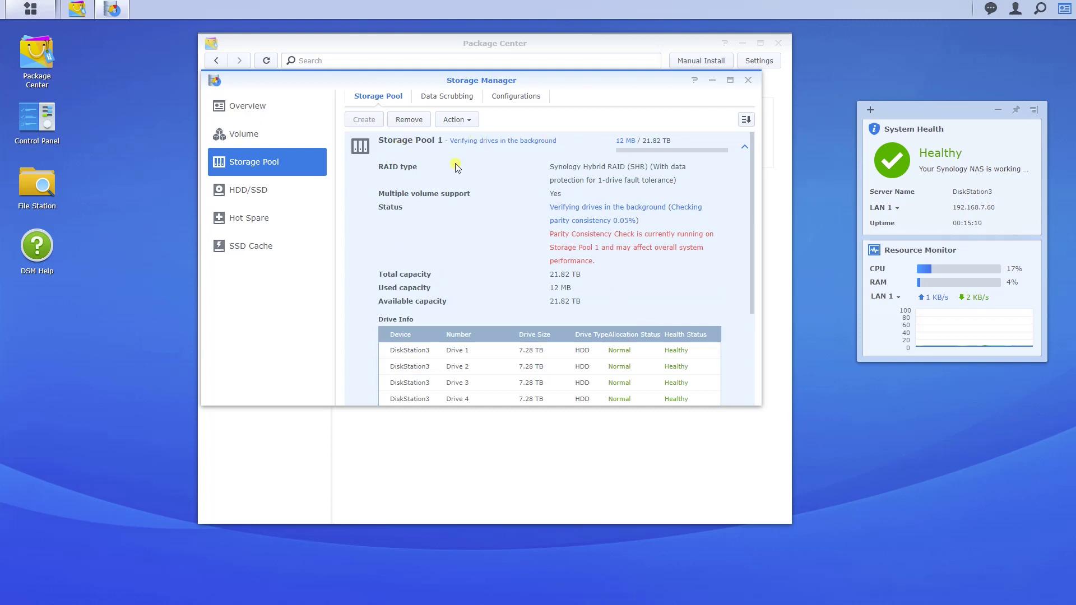
left_click(234, 136)
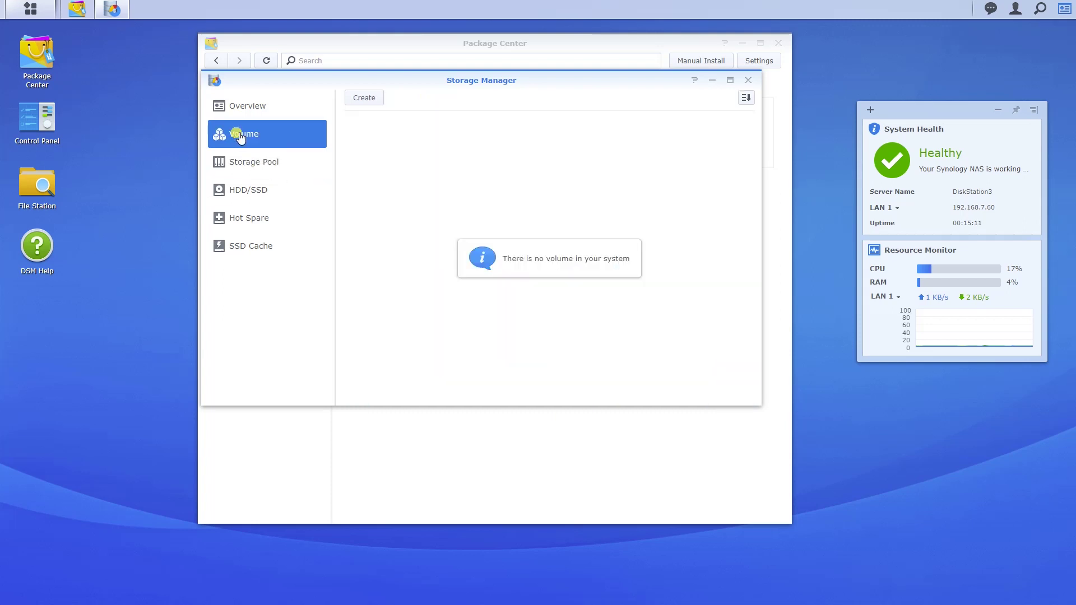
Start a custom volume on the existing Storage Pool 1 (SHR)
left_click(375, 98)
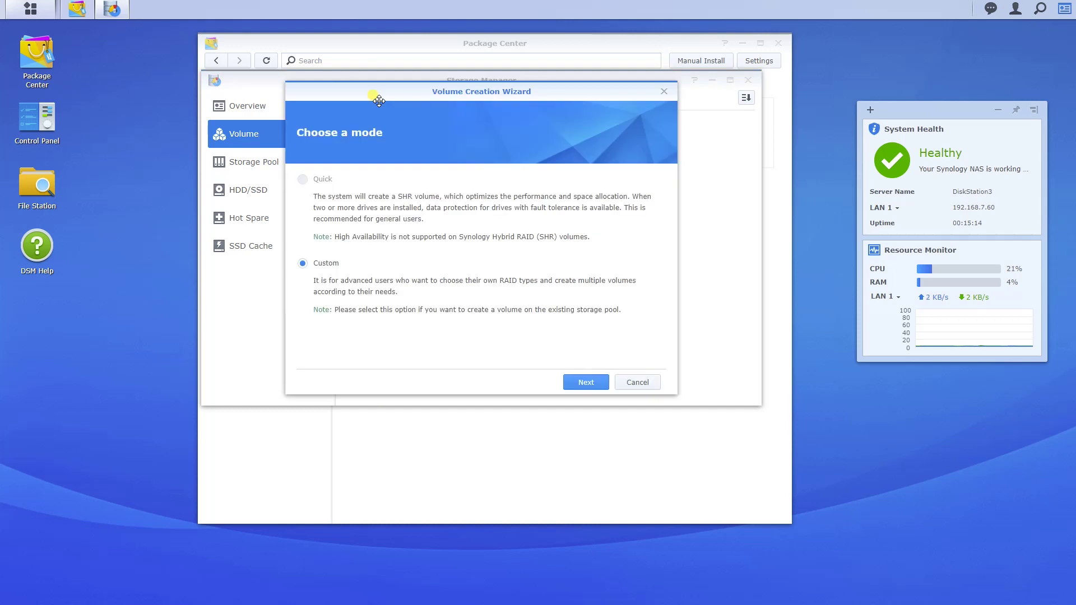
left_click(586, 383)
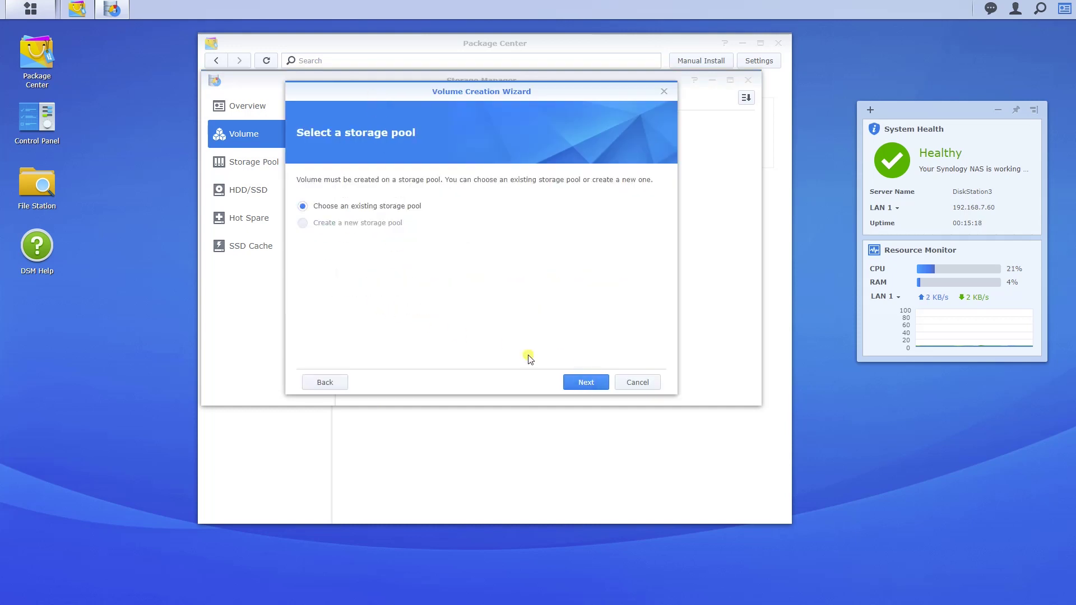
left_click(589, 384)
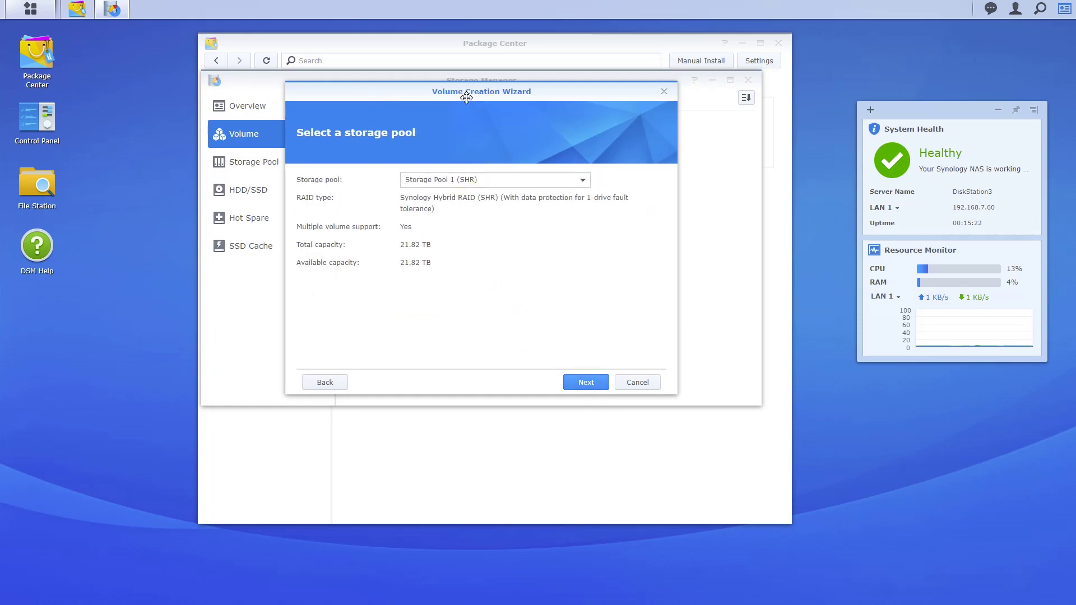
left_click_drag(463, 93, 498, 132)
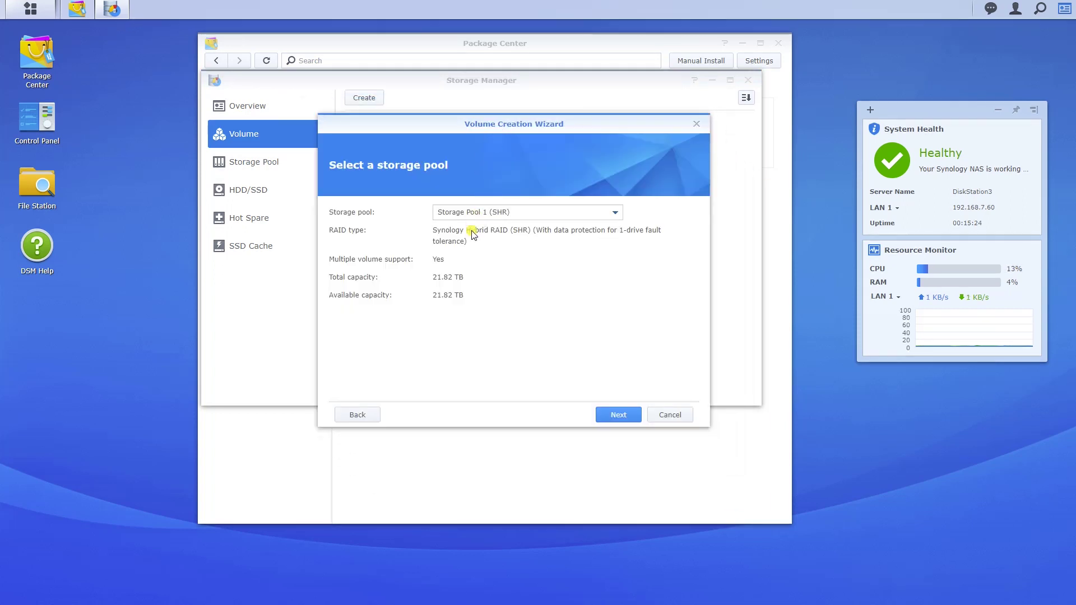
left_click(585, 213)
left_click(588, 219)
left_click(615, 423)
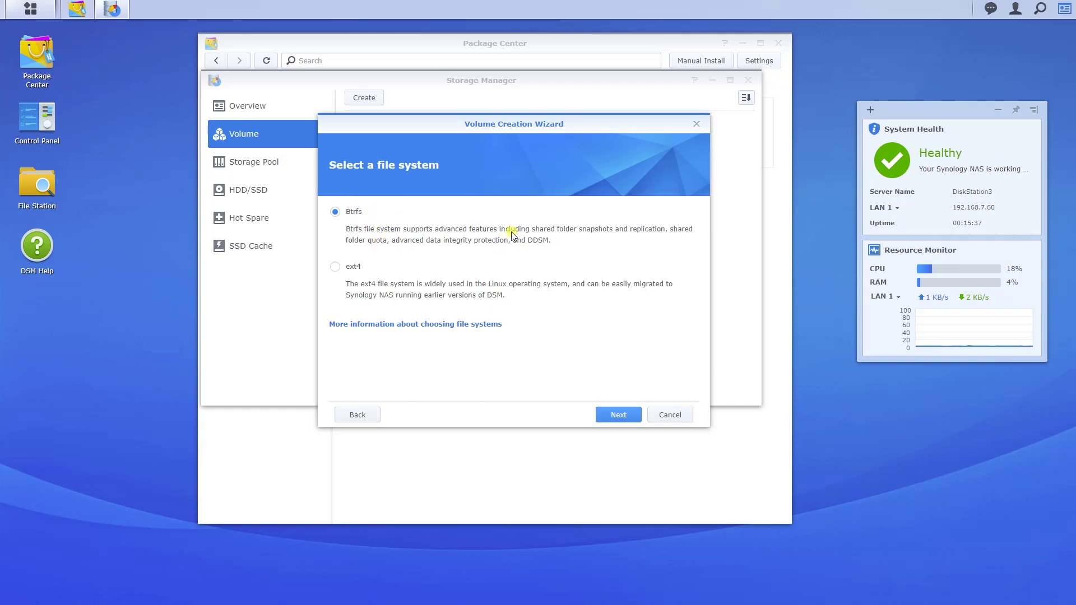
Choose Btrfs, keep the full 22342 GB allocation, and apply to create Volume 1
left_click(624, 418)
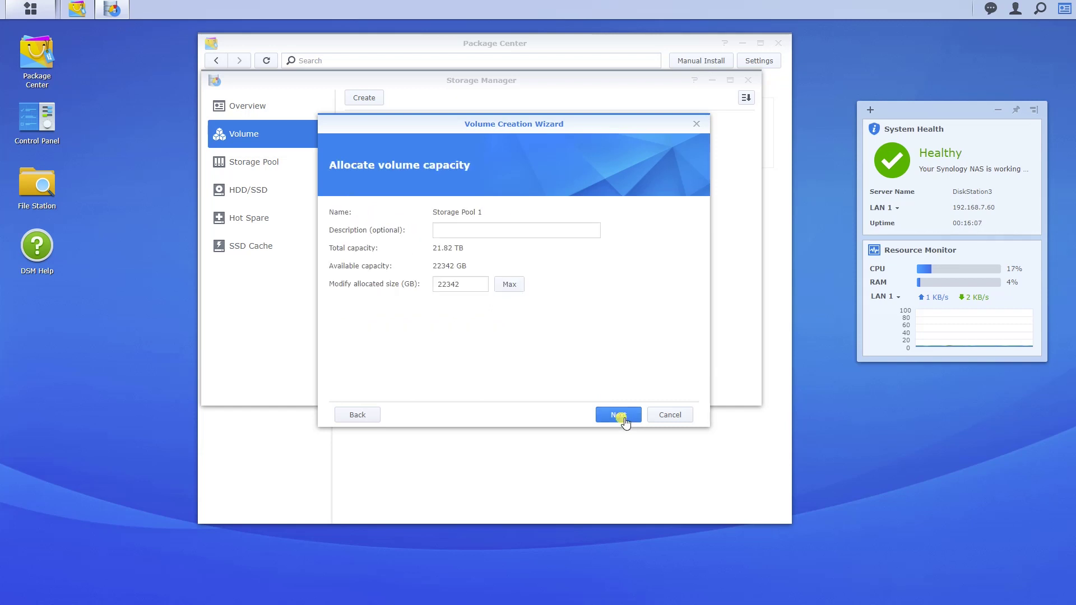
left_click(472, 230)
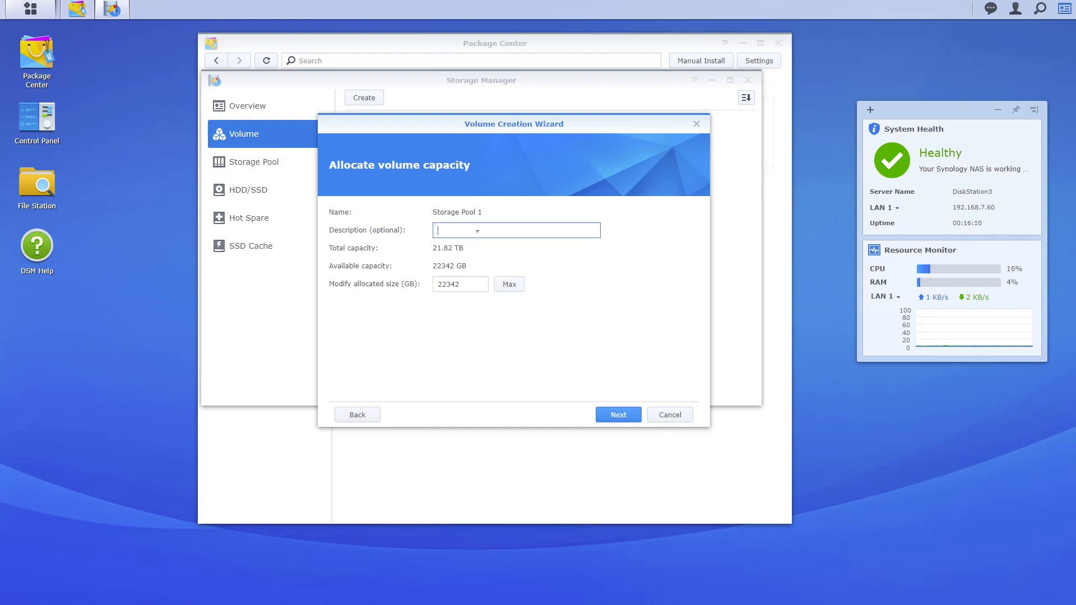
left_click(627, 415)
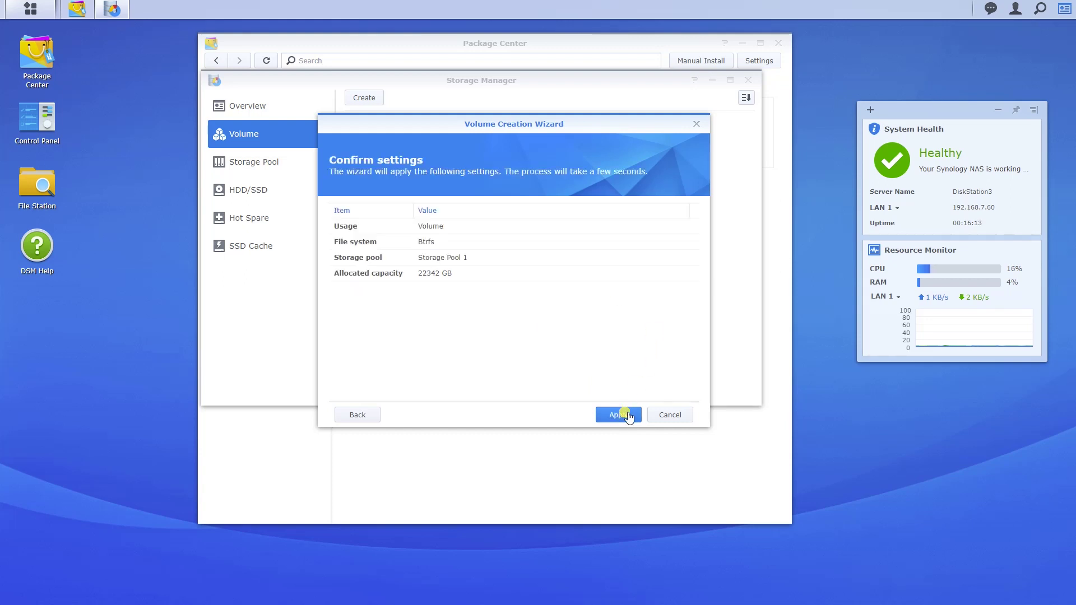
left_click(628, 415)
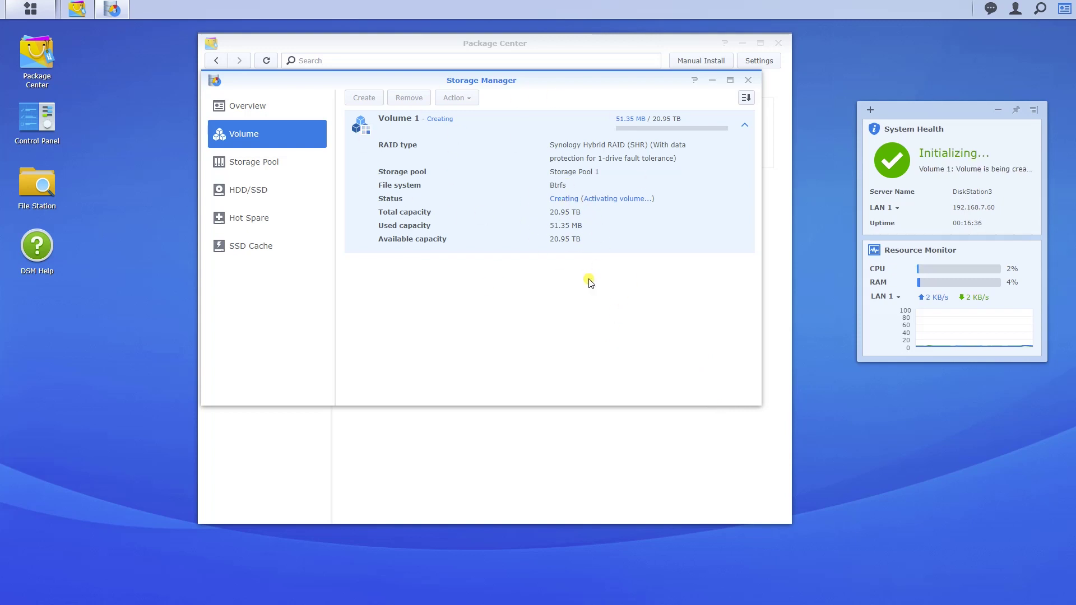
Review the Volume, Storage Pool and HDD/SSD pages, then show the empty SSD Cache page
left_click(242, 250)
left_click(242, 133)
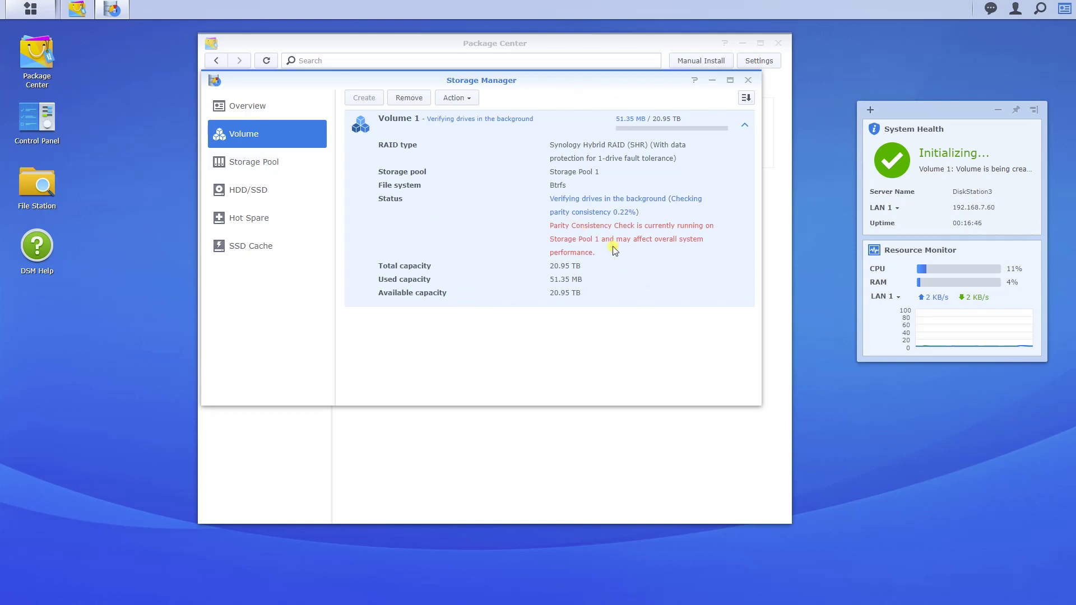
left_click(256, 169)
scroll(534, 217, "down", 5)
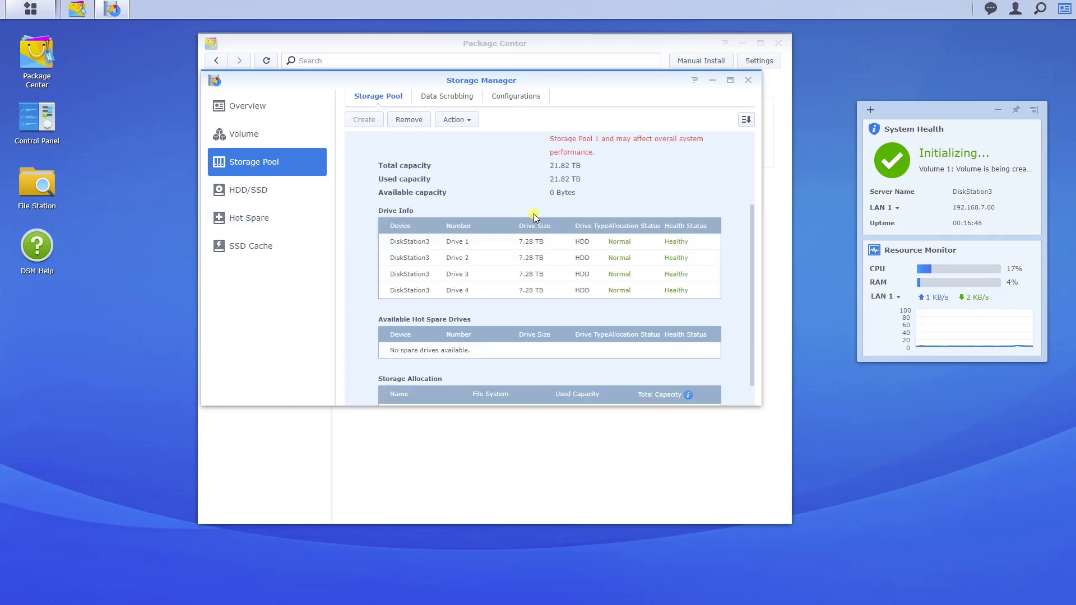
scroll(527, 260, "up", 5)
left_click(263, 203)
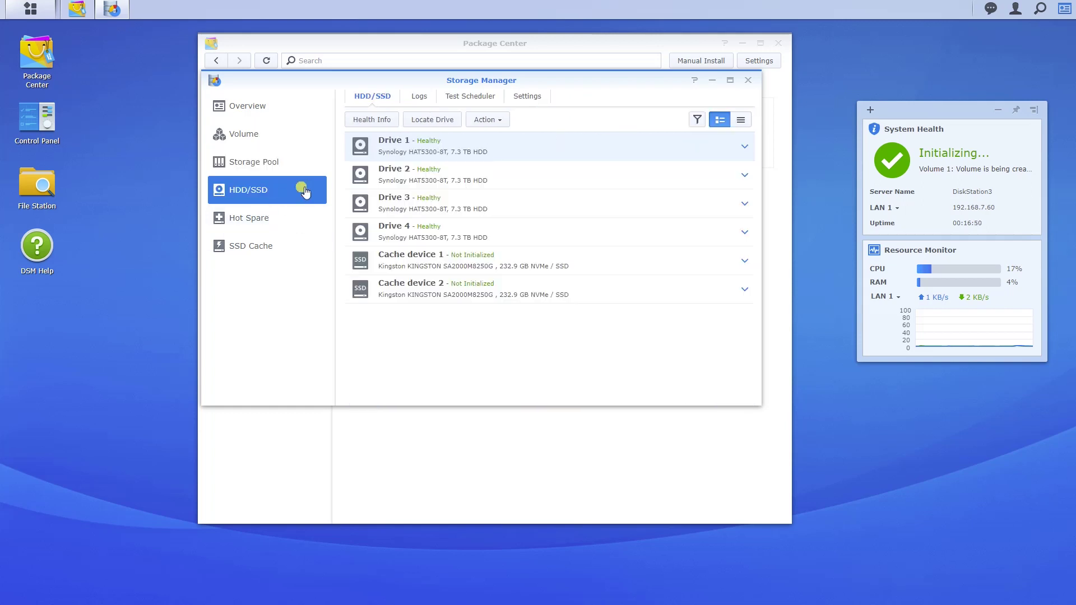
left_click(258, 254)
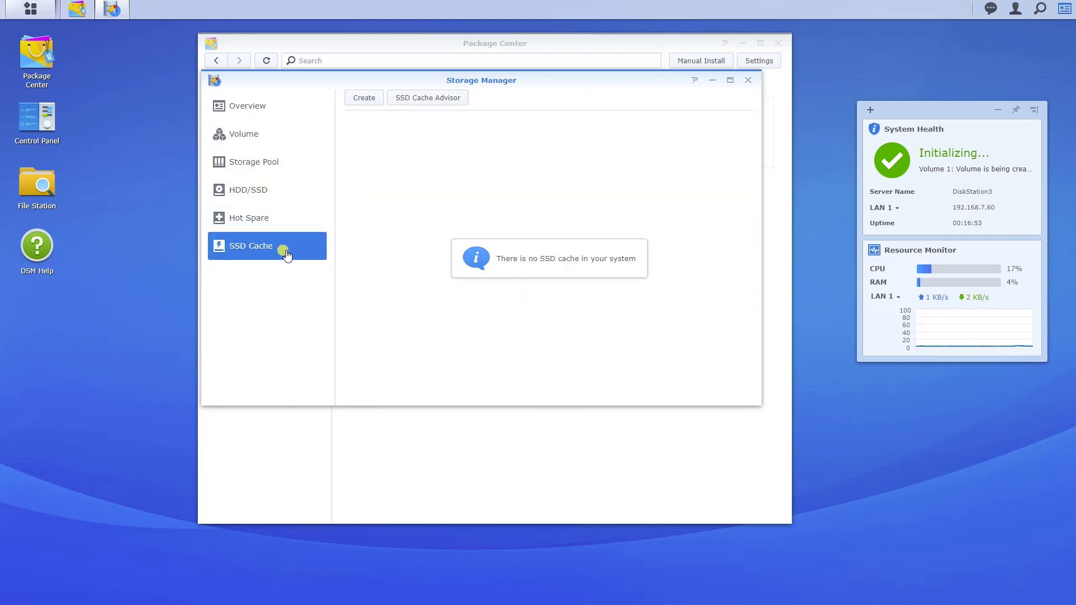
Start a read-write SSD cache using both NVMe cache devices, mounted on Volume 1
left_click(366, 99)
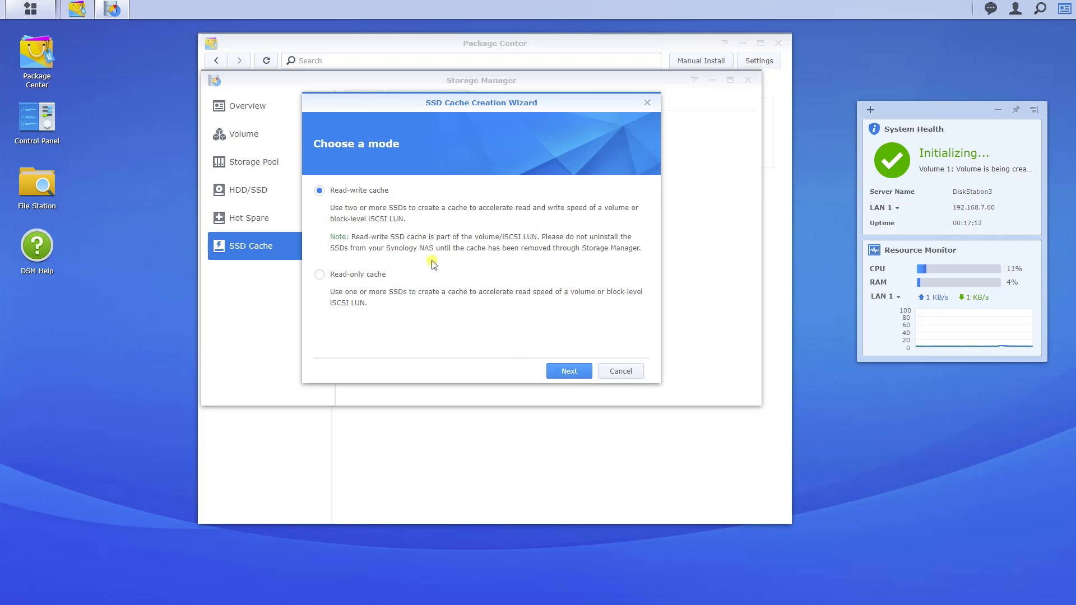
left_click(570, 371)
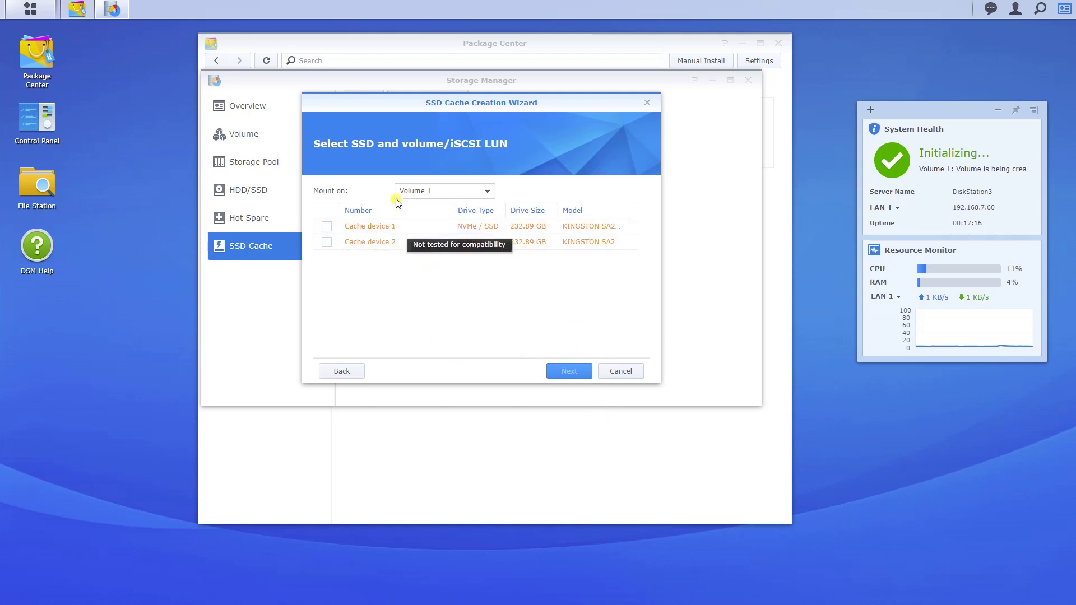
left_click(327, 226)
left_click(327, 241)
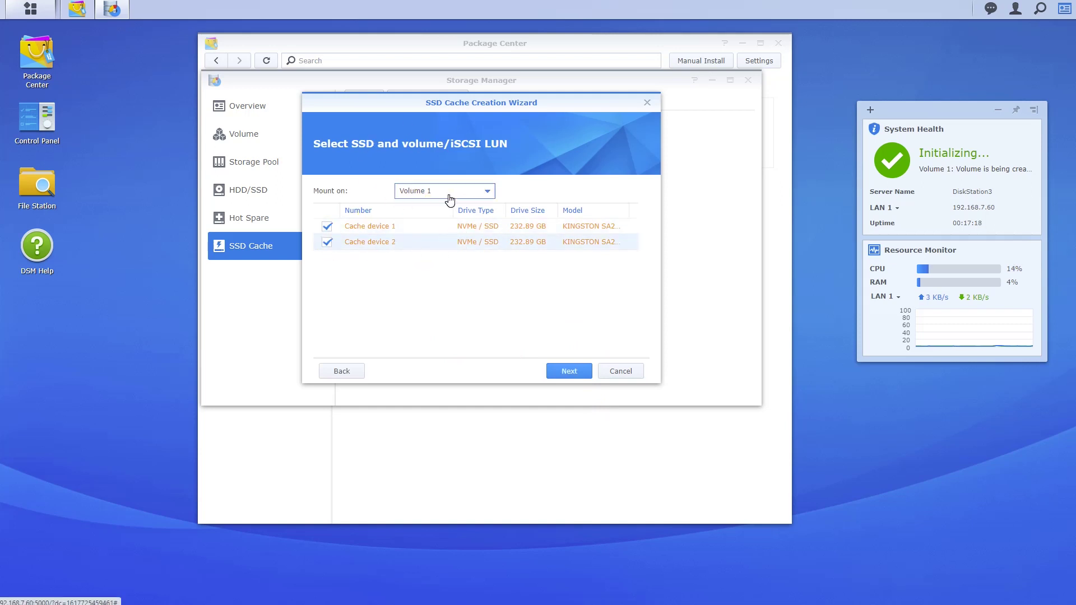
left_click(487, 191)
left_click(570, 188)
left_click(569, 372)
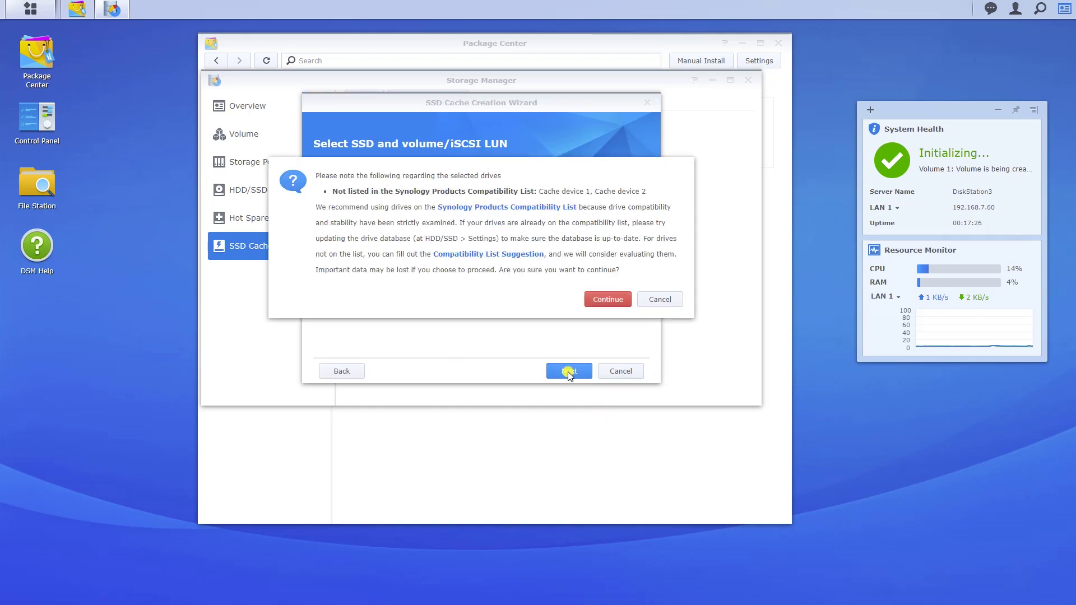
left_click(601, 303)
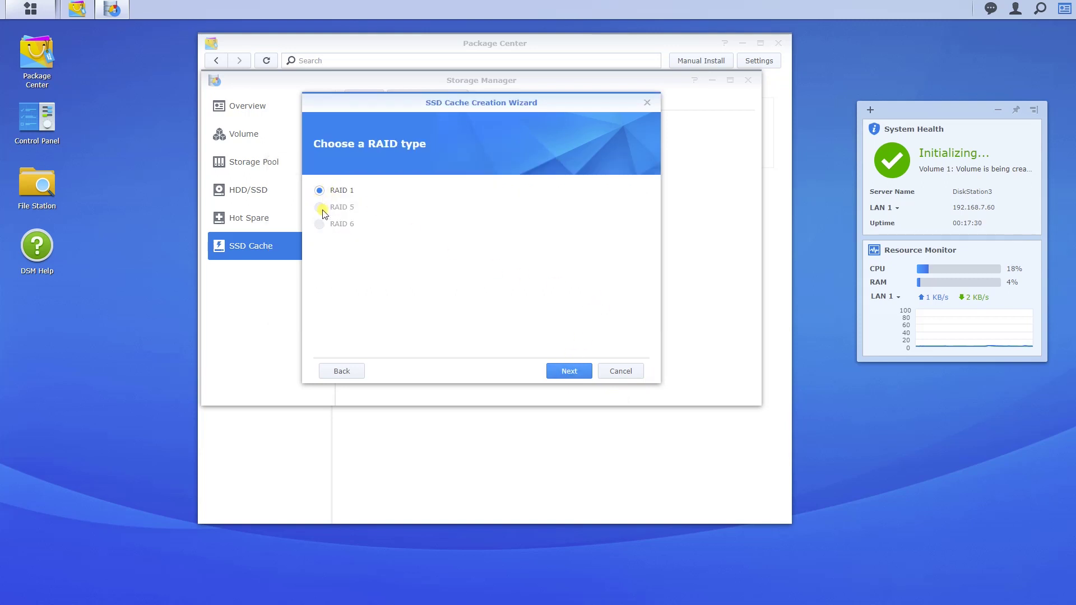
Keep RAID 1 and confirm creating the 232 GB SSD cache
left_click(328, 224)
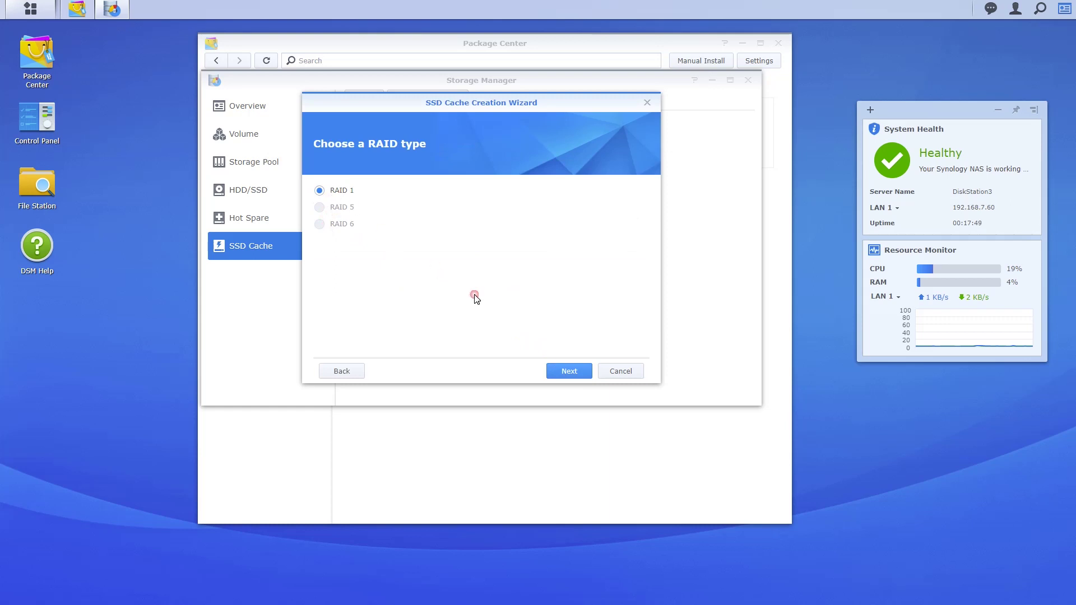
left_click(577, 372)
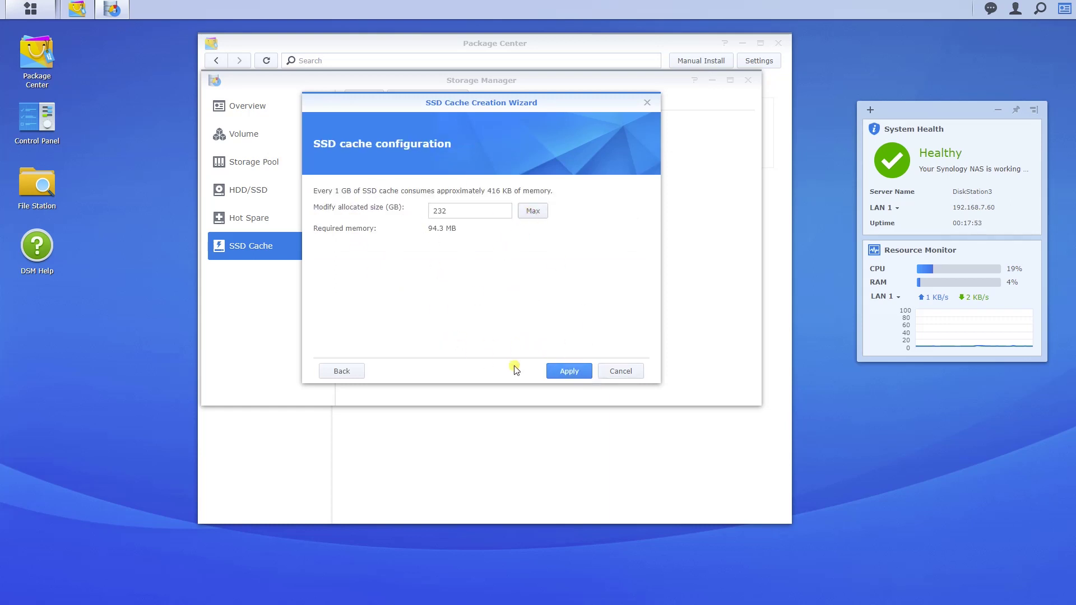
left_click(569, 371)
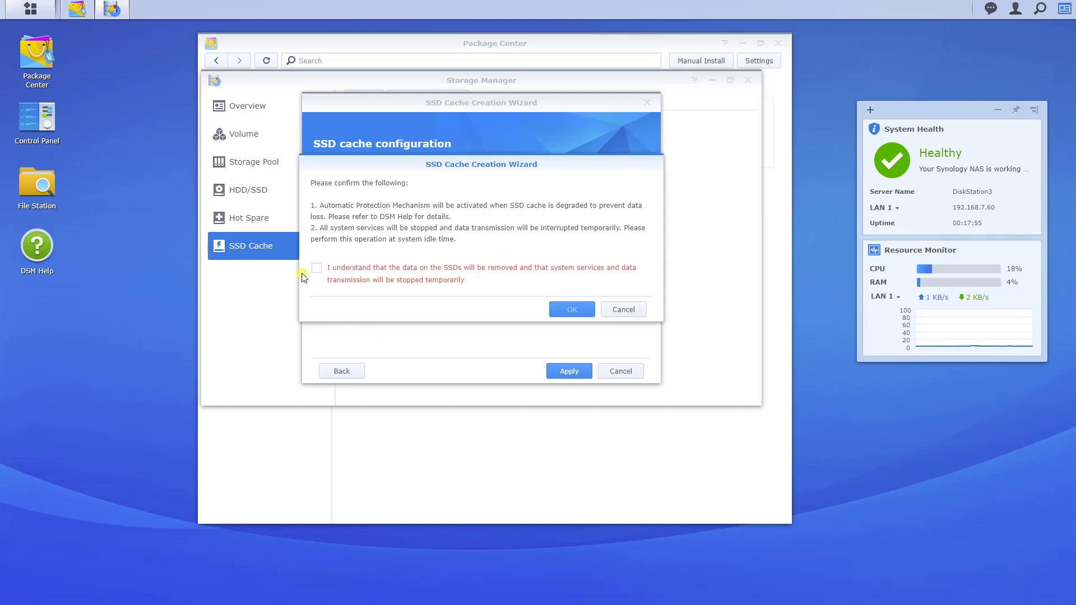
left_click(570, 310)
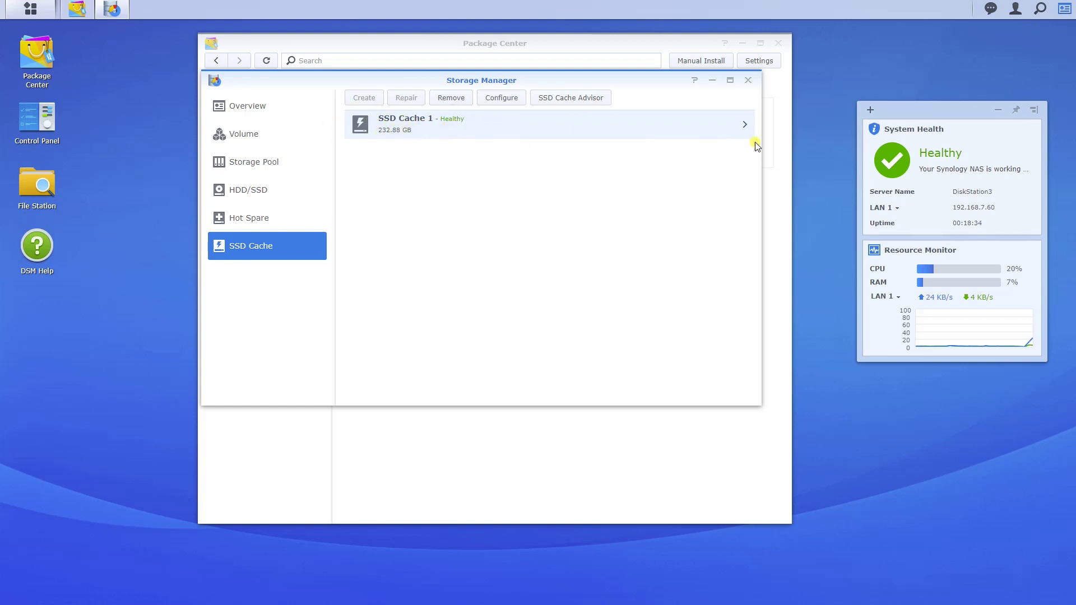
Review SSD Cache 1, the volume and storage pool details, then close Storage Manager
left_click(745, 125)
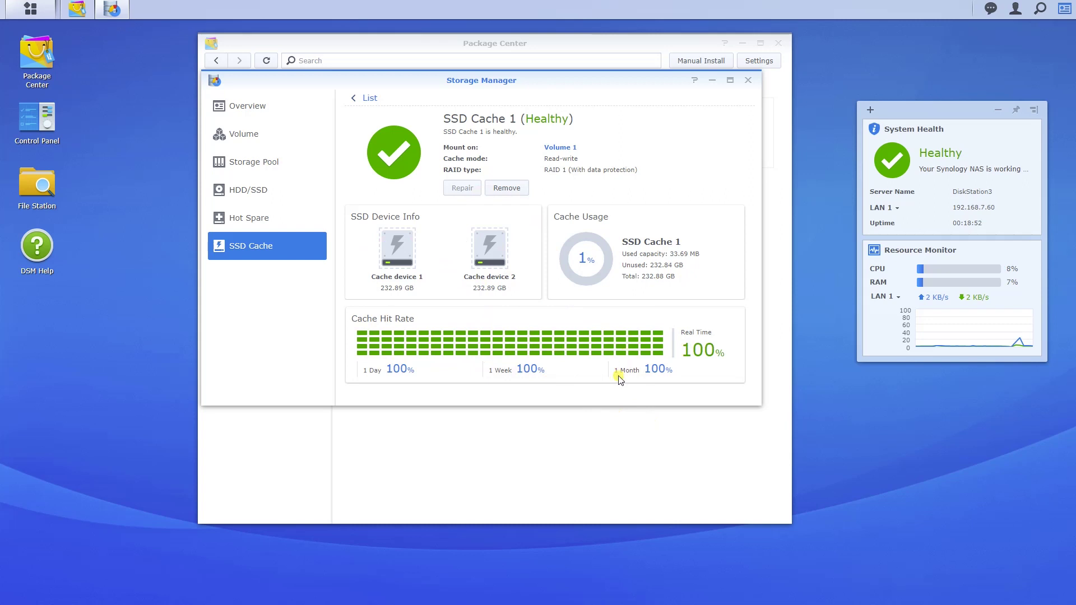
left_click(243, 137)
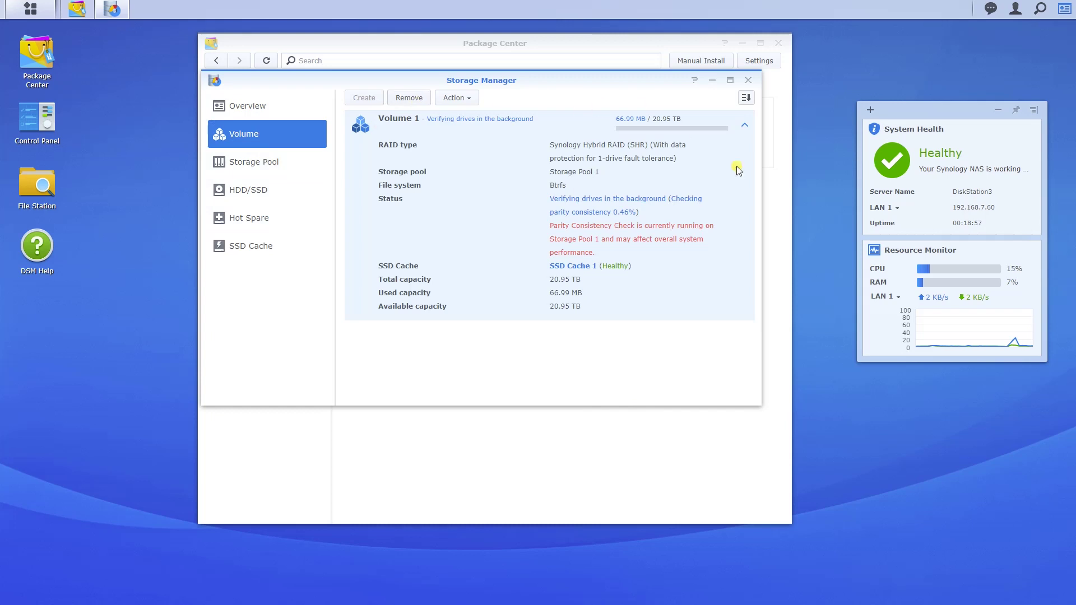
left_click(251, 164)
left_click(242, 107)
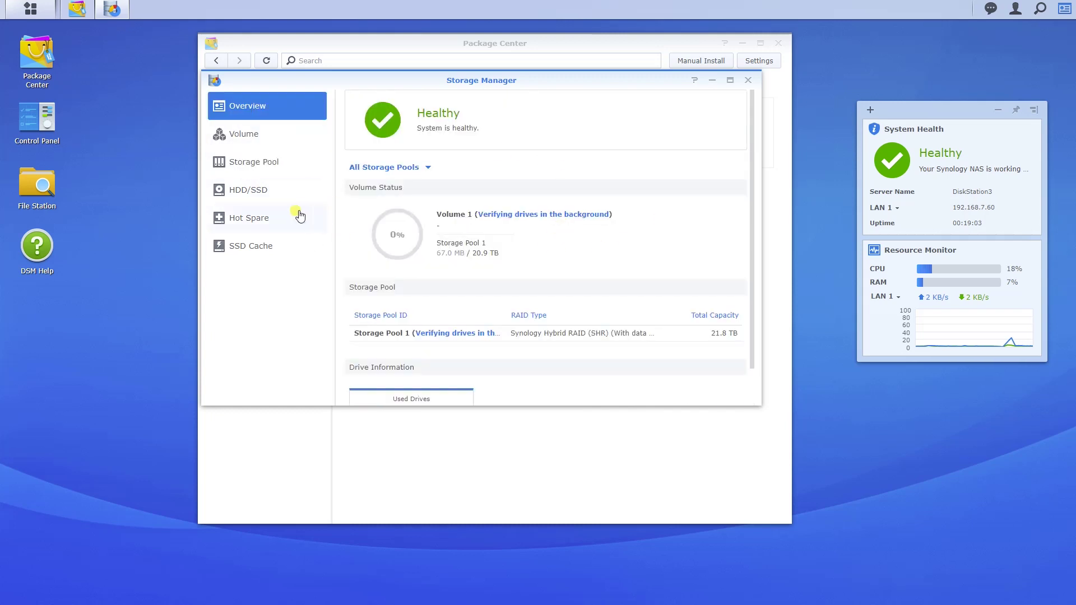
left_click(748, 80)
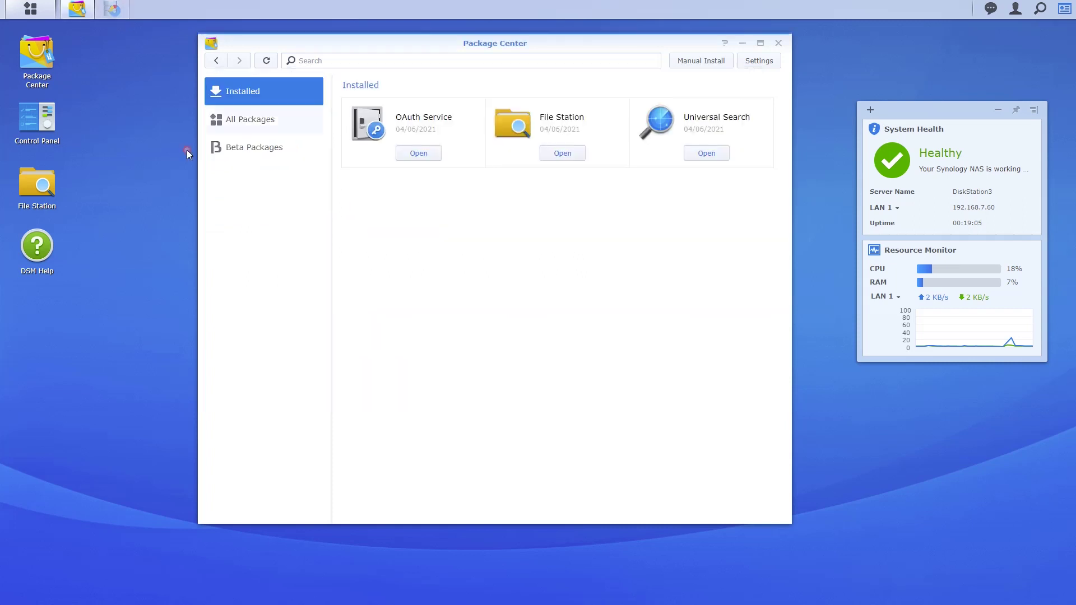
Create an unencrypted 'Business' shared folder on Volume 1 with default advanced settings
left_click(566, 157)
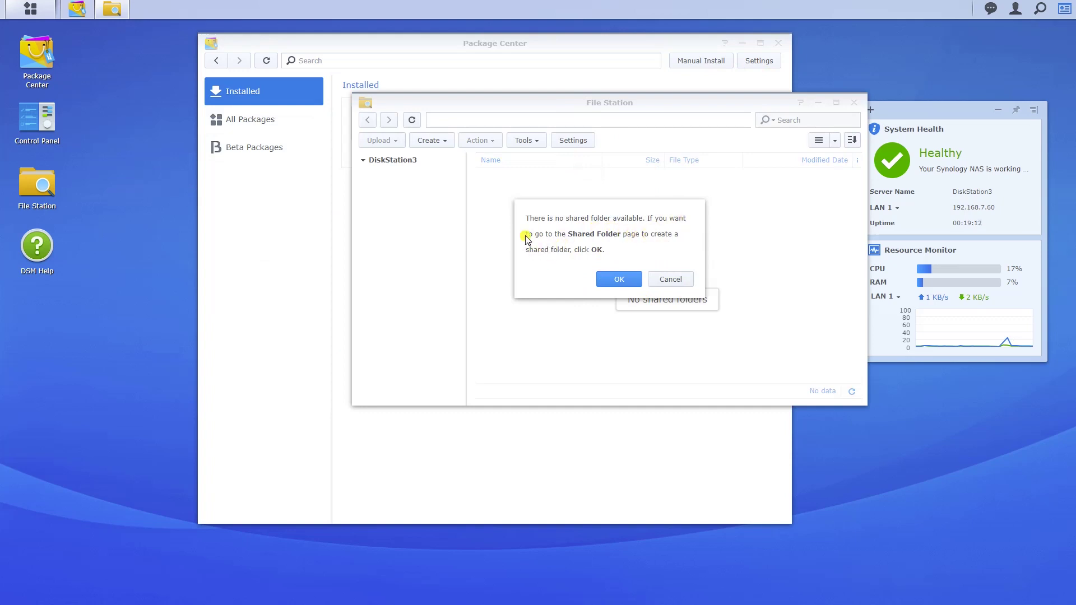
left_click(615, 280)
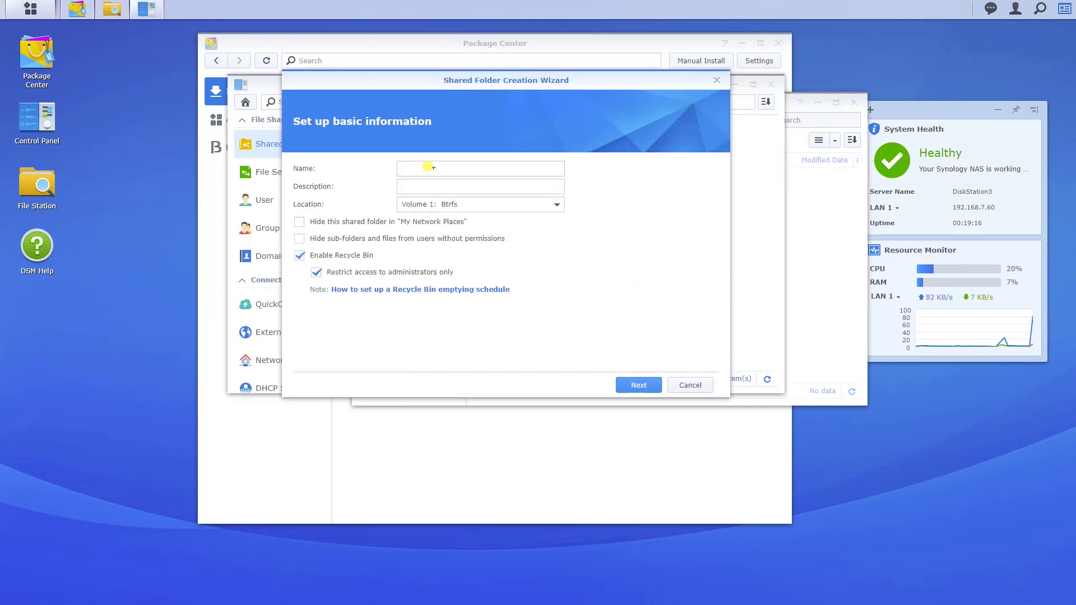
left_click_drag(414, 98, 437, 143)
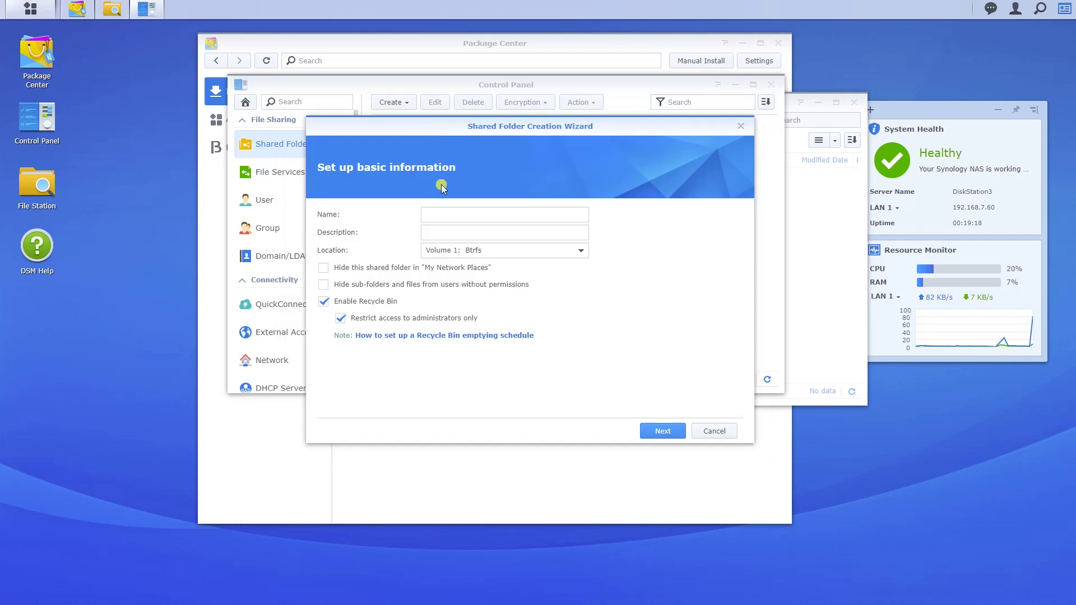
left_click(455, 214)
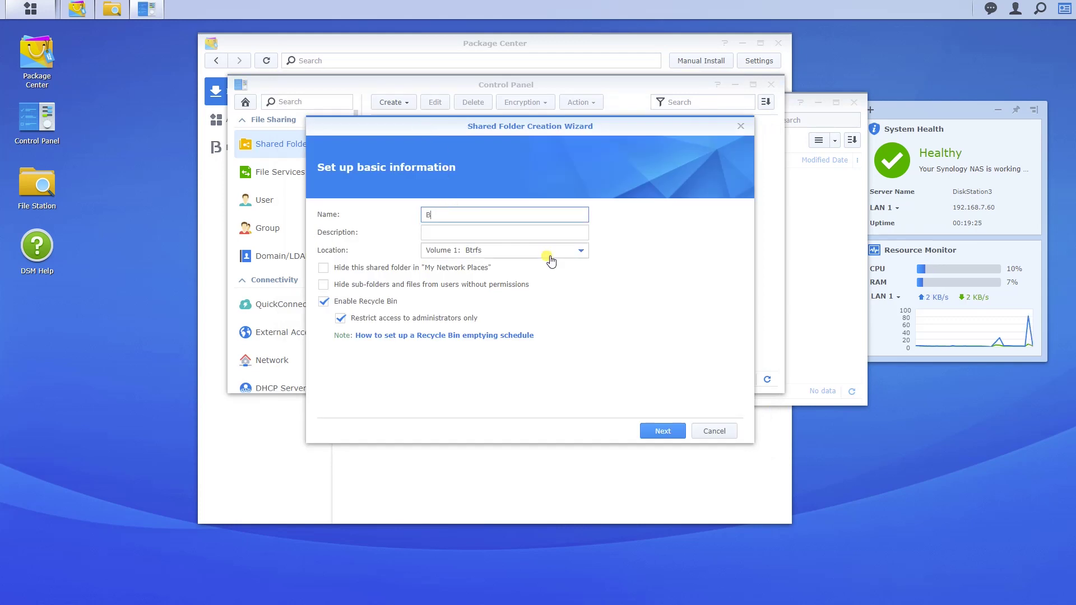
type("Business")
key("Tab")
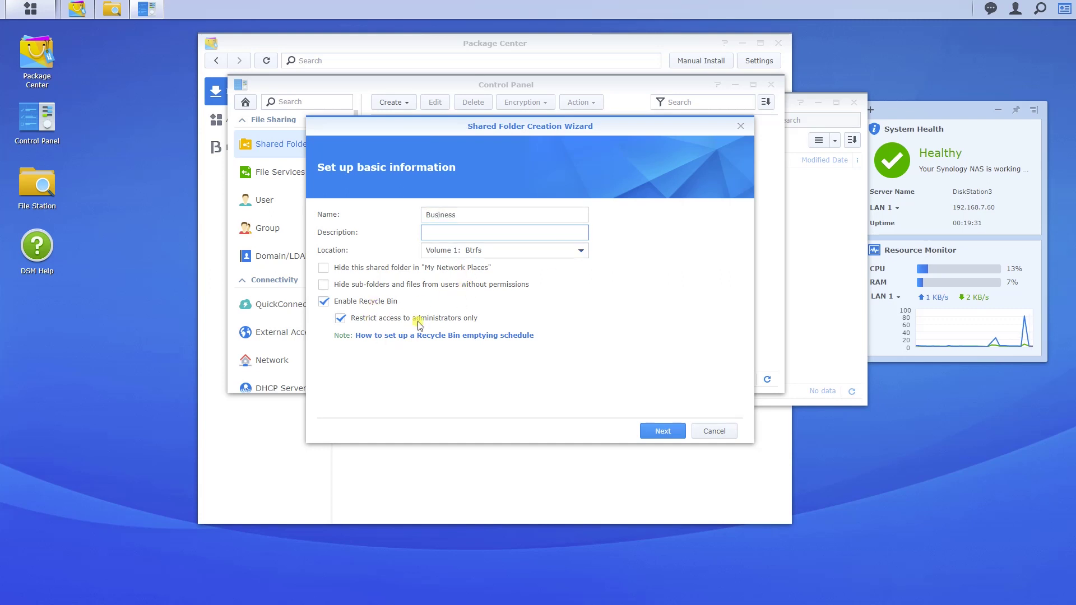
left_click(658, 435)
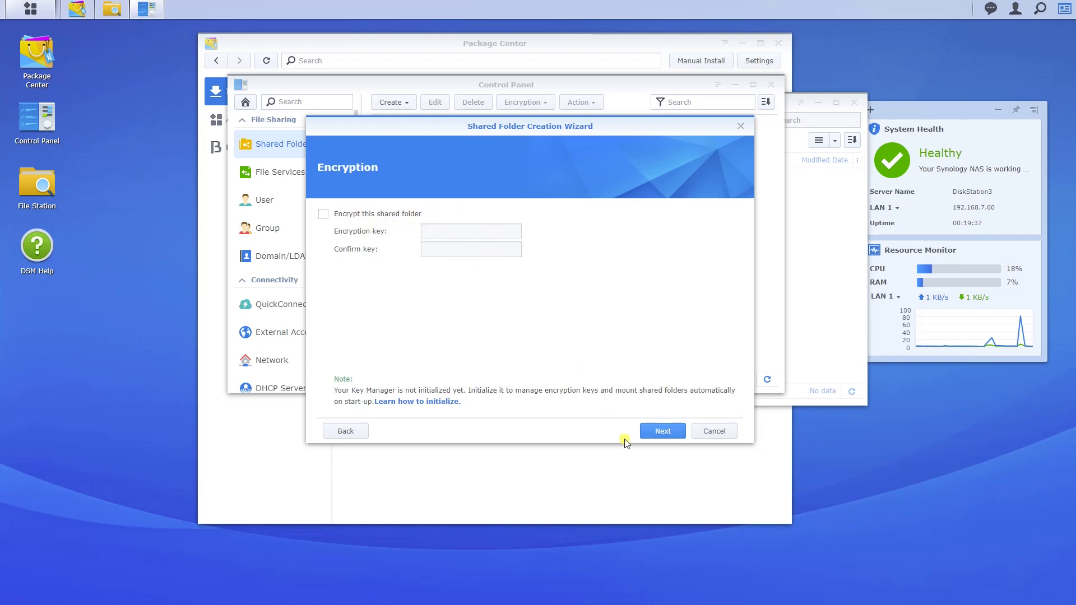
left_click(678, 431)
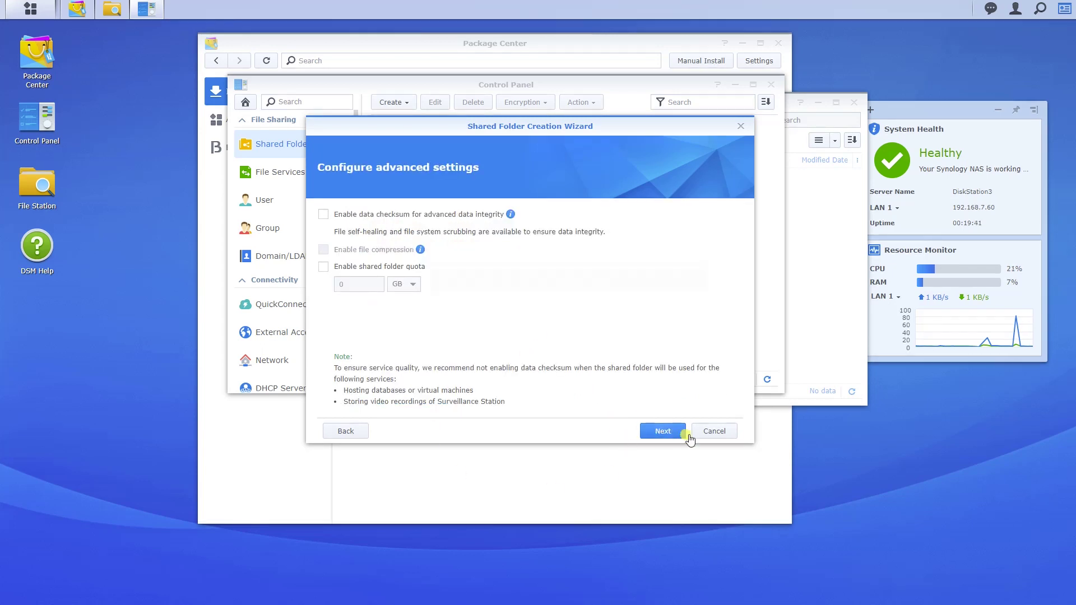
left_click(655, 432)
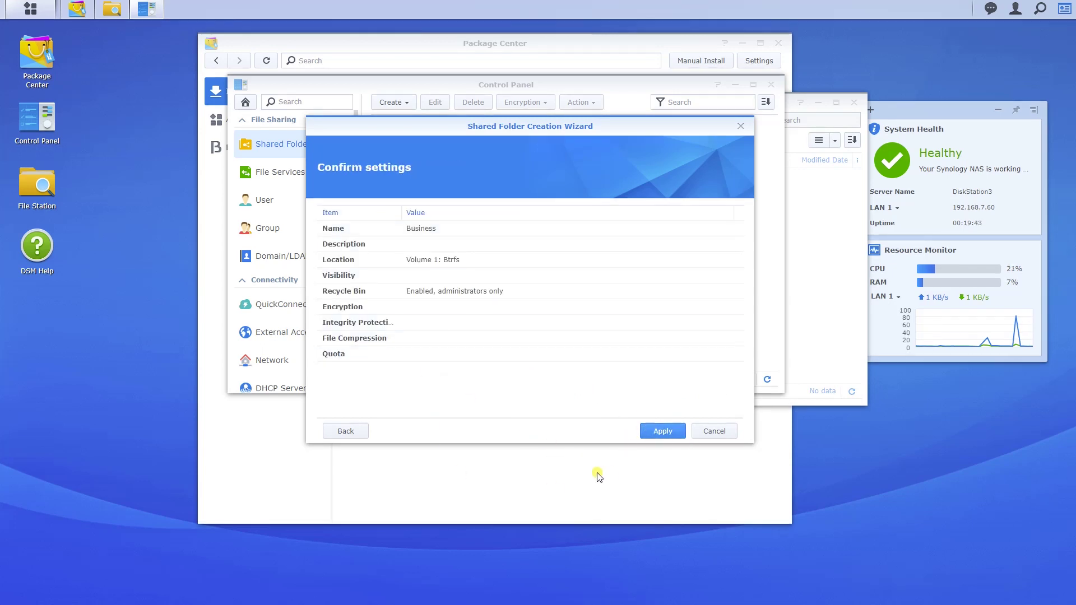
left_click(660, 432)
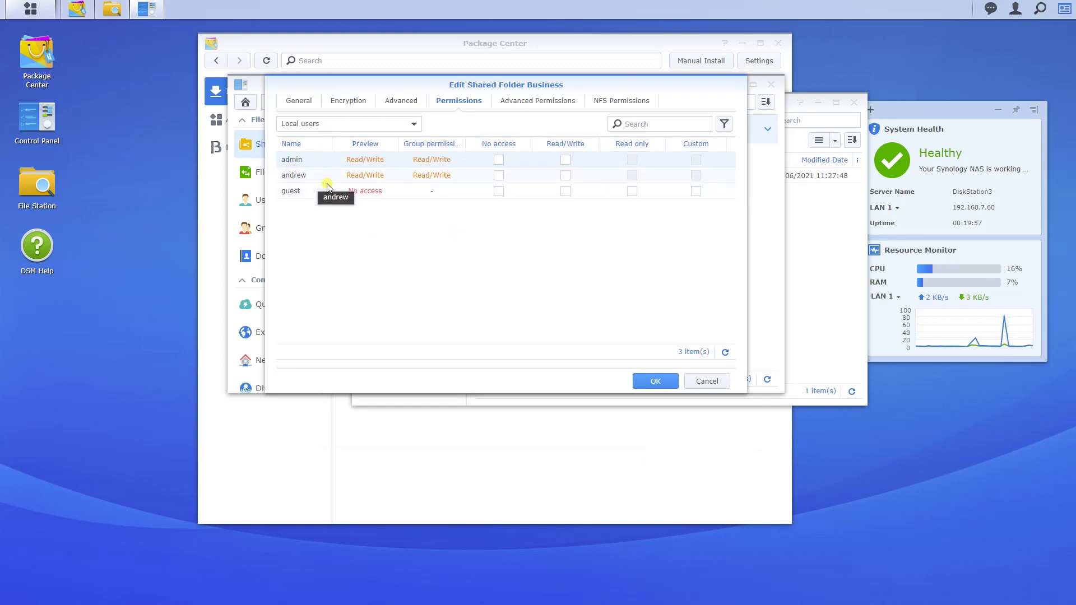
Grant the second local user Read/Write on Business, then review its details and file services
left_click(566, 176)
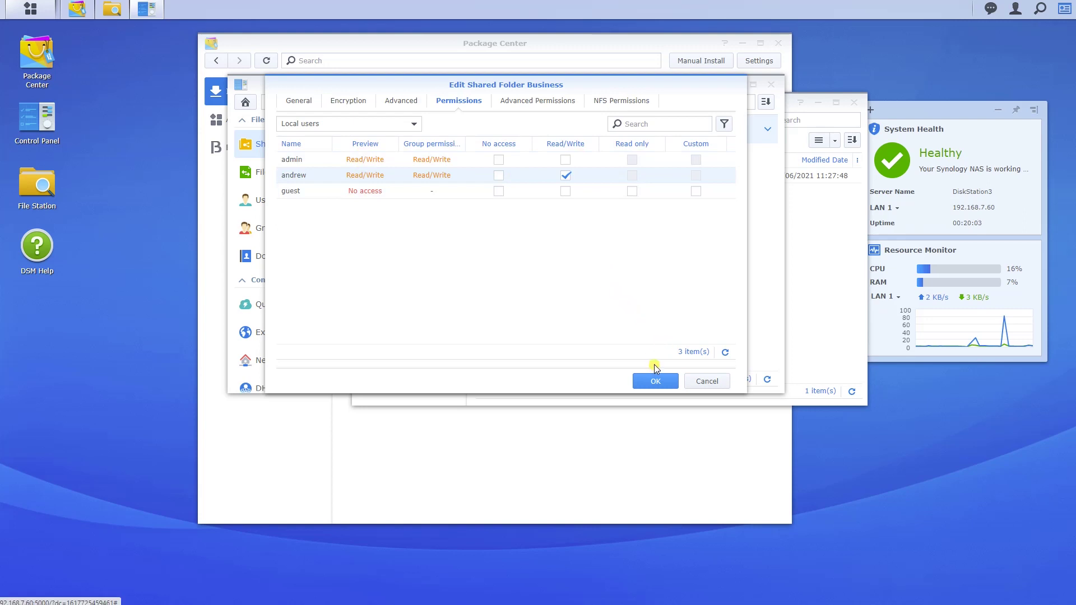
left_click(653, 384)
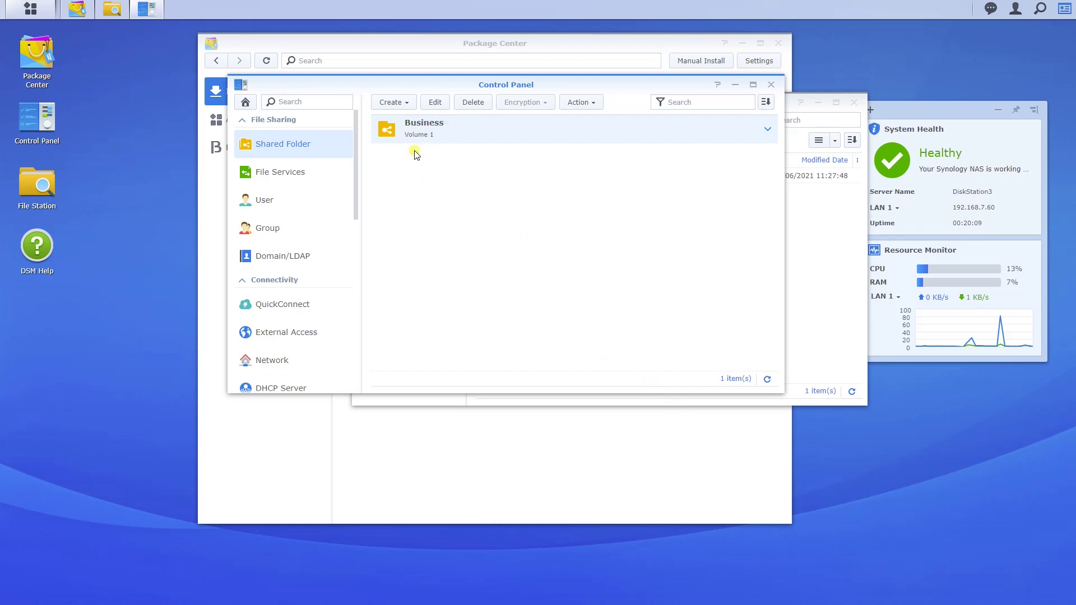
left_click(768, 129)
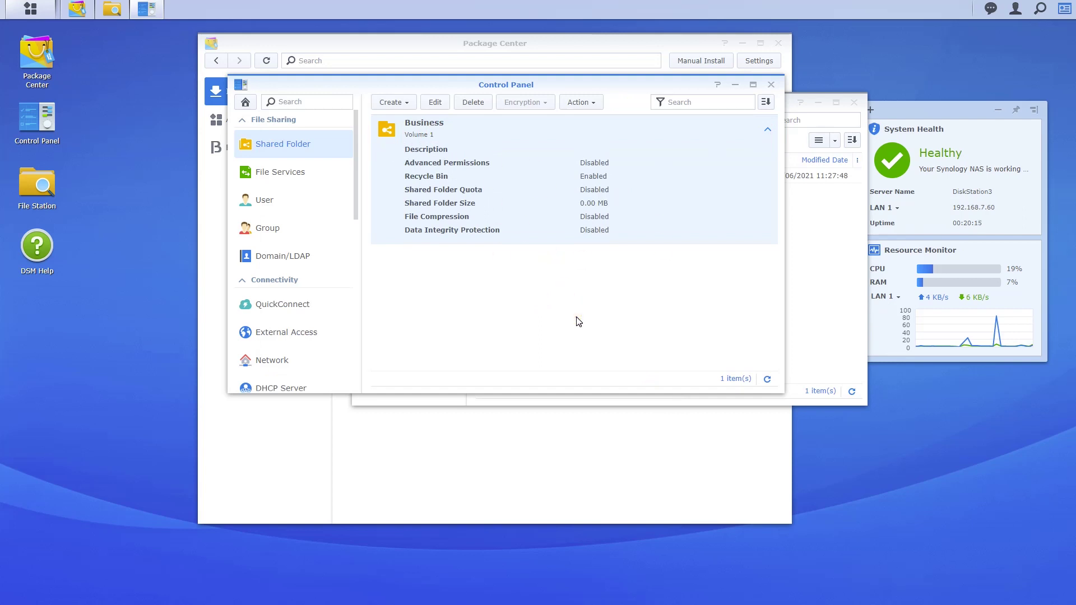
left_click(289, 173)
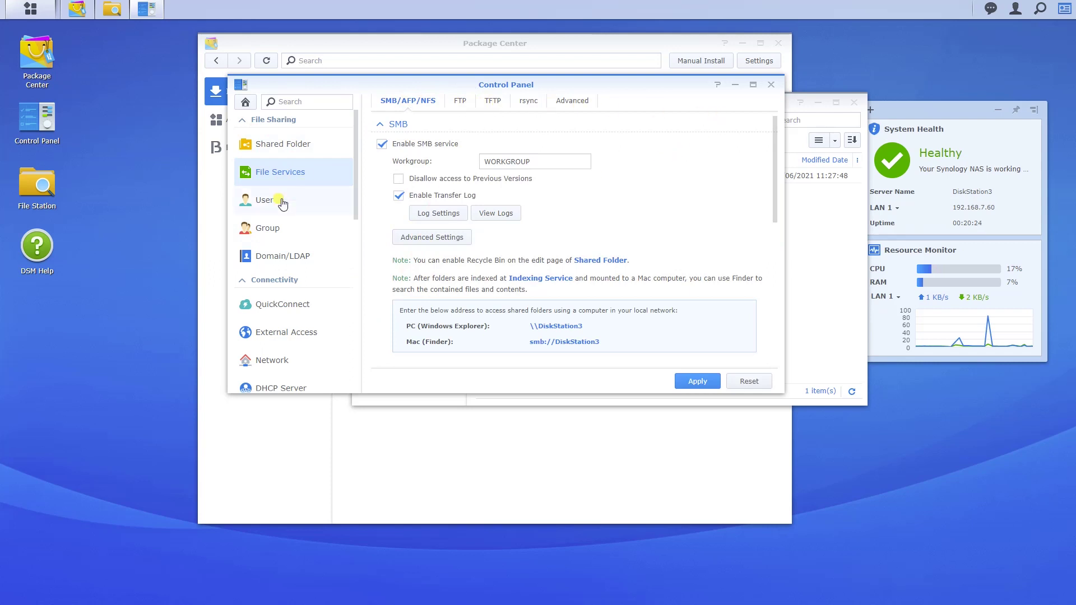
Select the Business shared folder in File Station
scroll(284, 202, "down", 5)
scroll(301, 204, "down", 1)
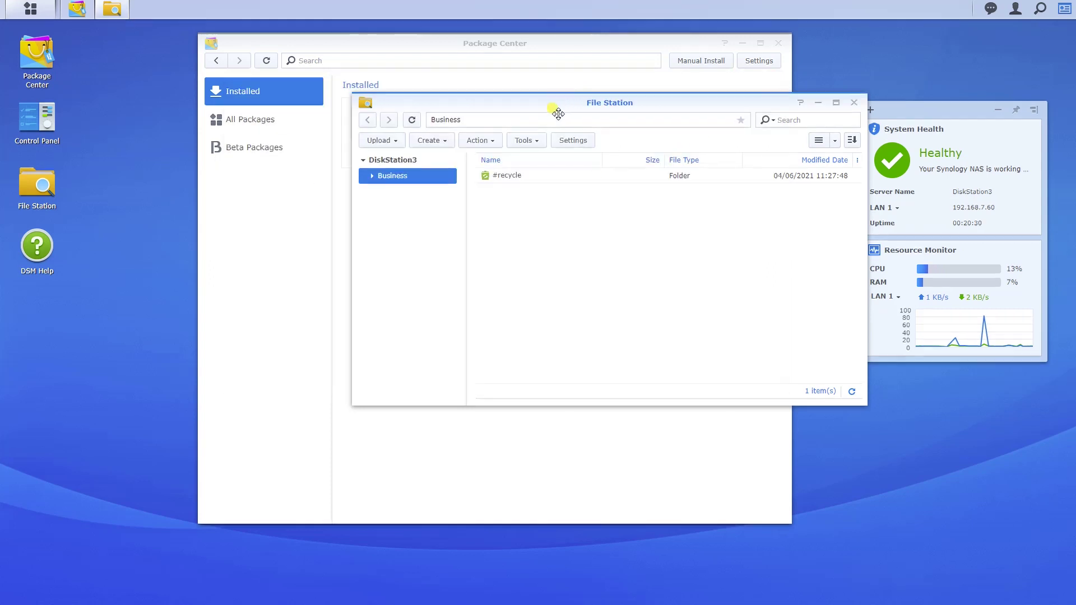
left_click_drag(560, 117, 450, 146)
left_click(257, 209)
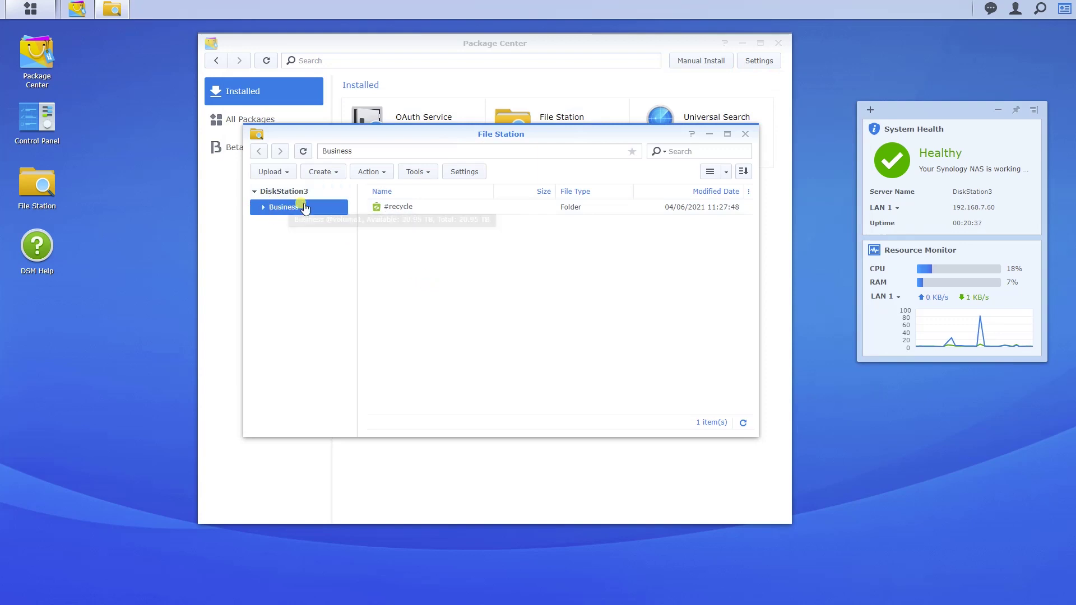
Expand Business to reveal its #recycle folder, then minimize File Station
left_click(261, 208)
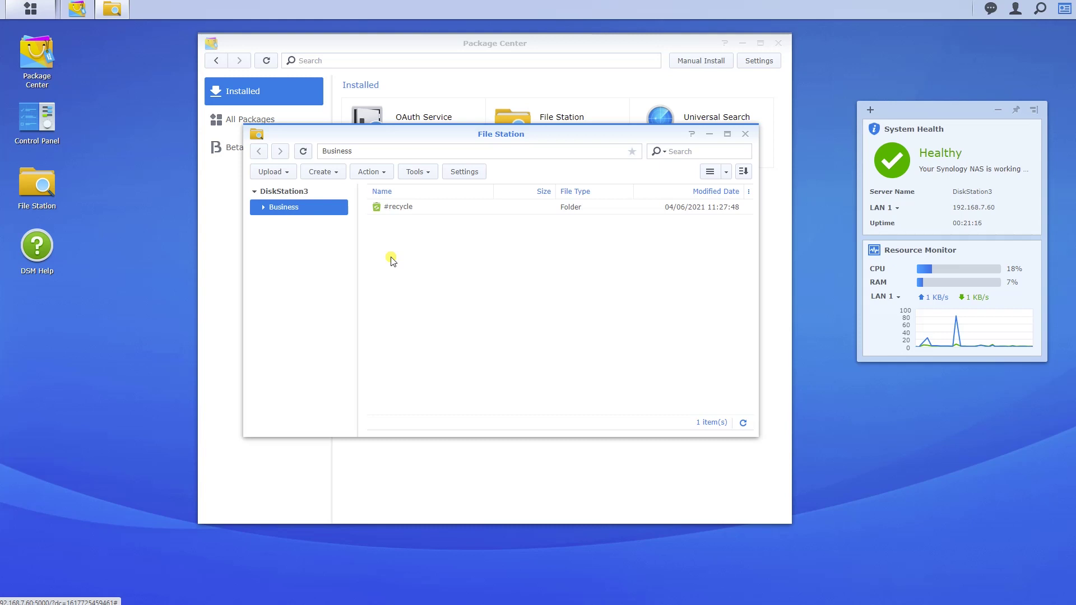
left_click(710, 135)
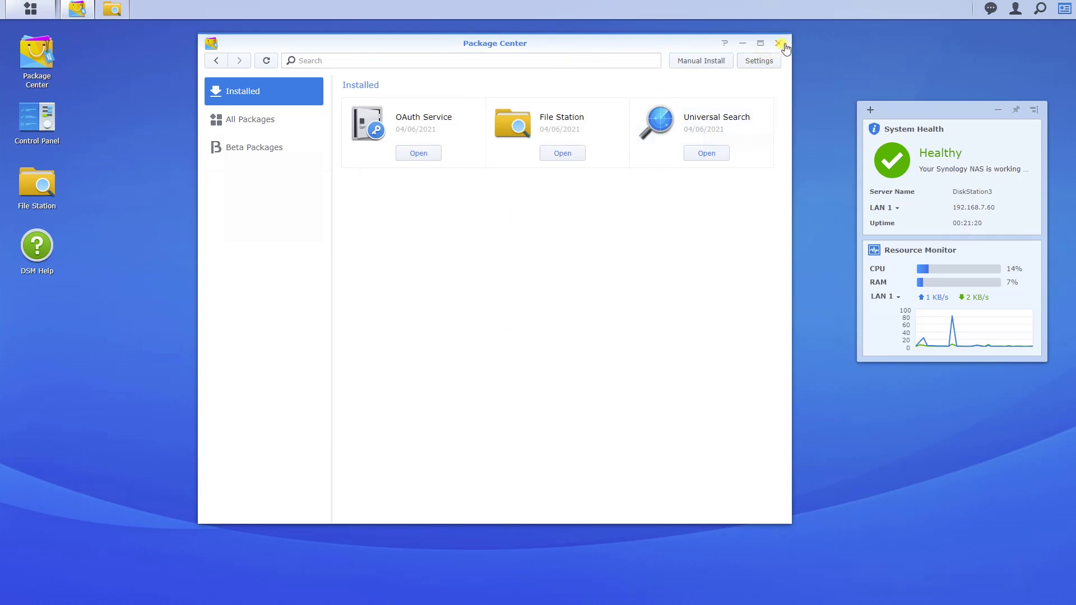
Close Package Center, leaving only the minimized File Station in the taskbar
left_click(778, 43)
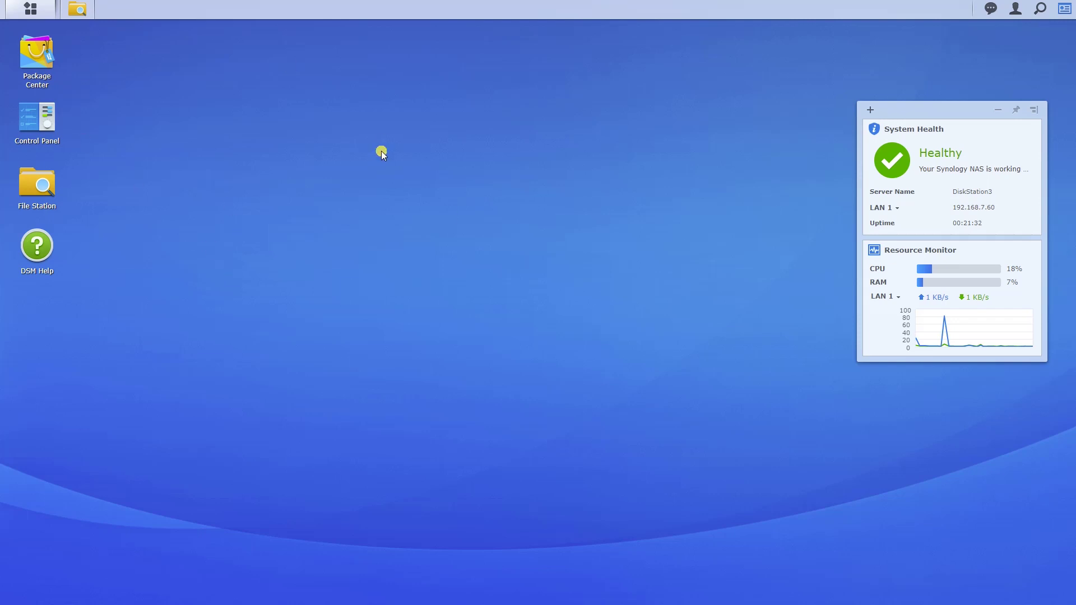
mouse_move(78, 17)
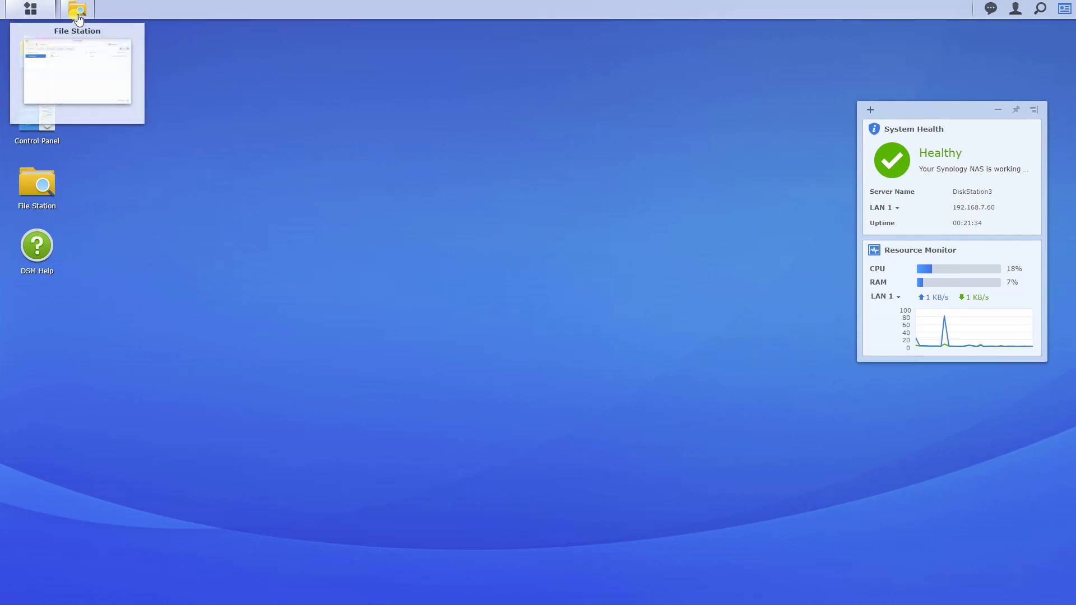